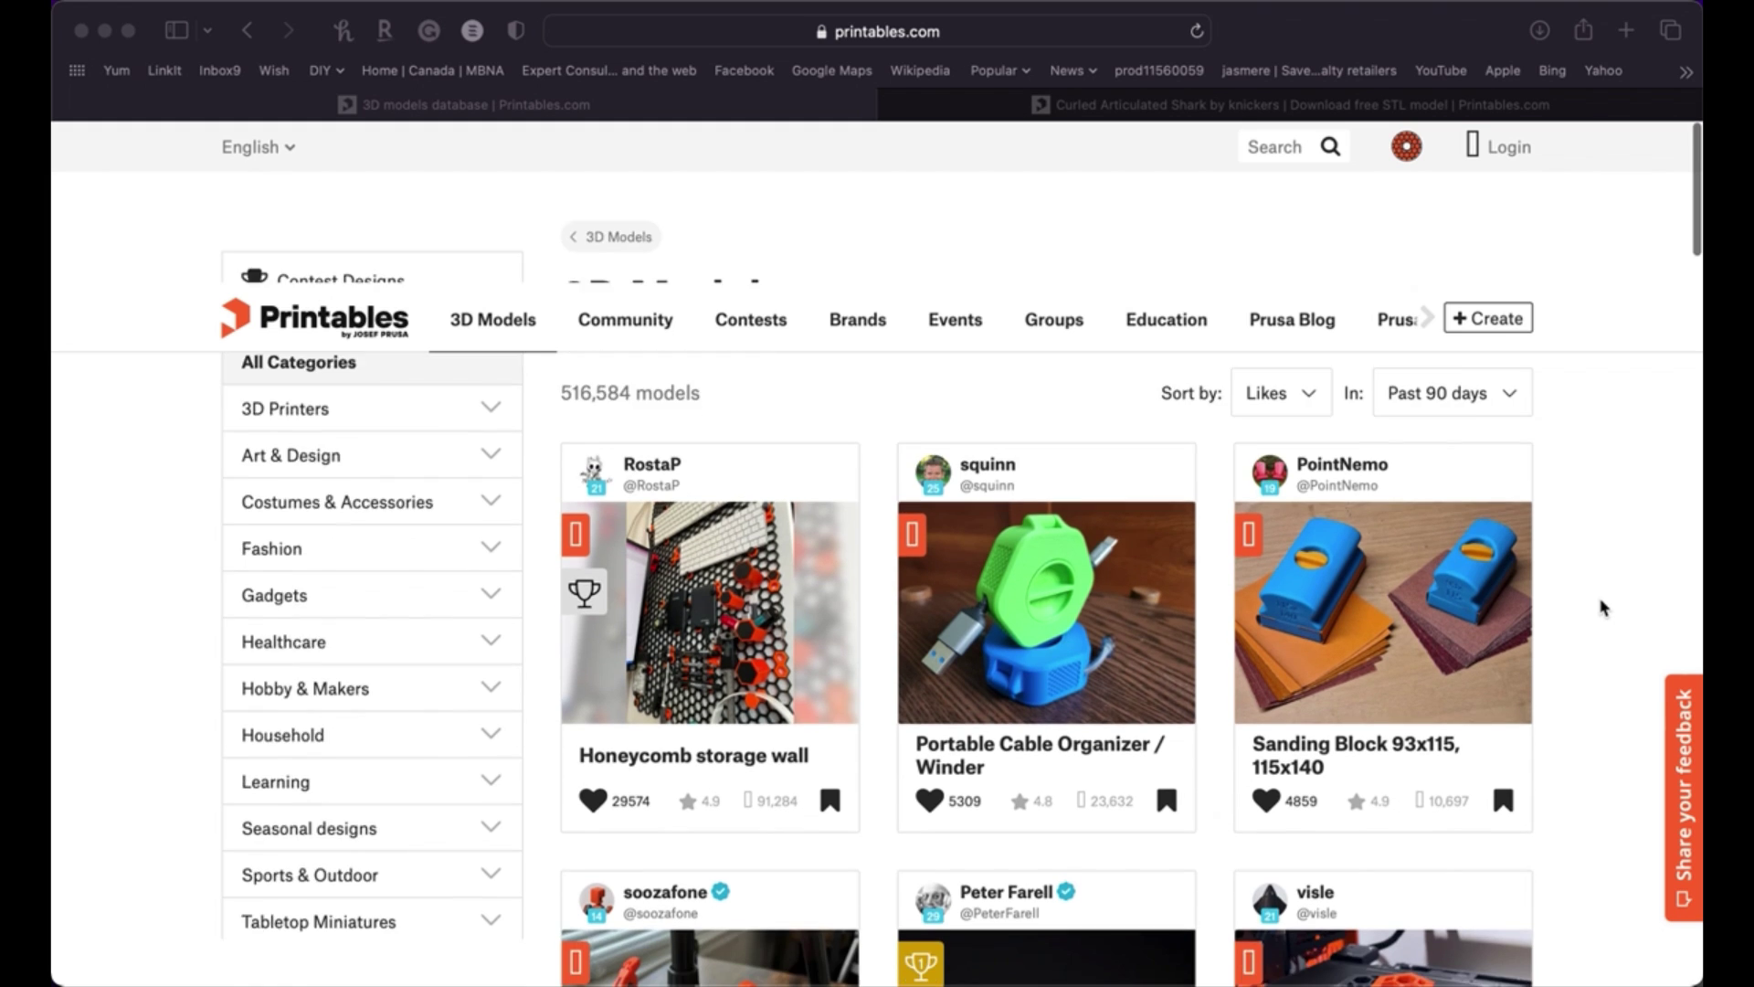
Step: Browse popular Printables models past the Cute Mini Octopus row, then go to the Curled Articulated Shark page
scroll(1602, 608, "down", 5)
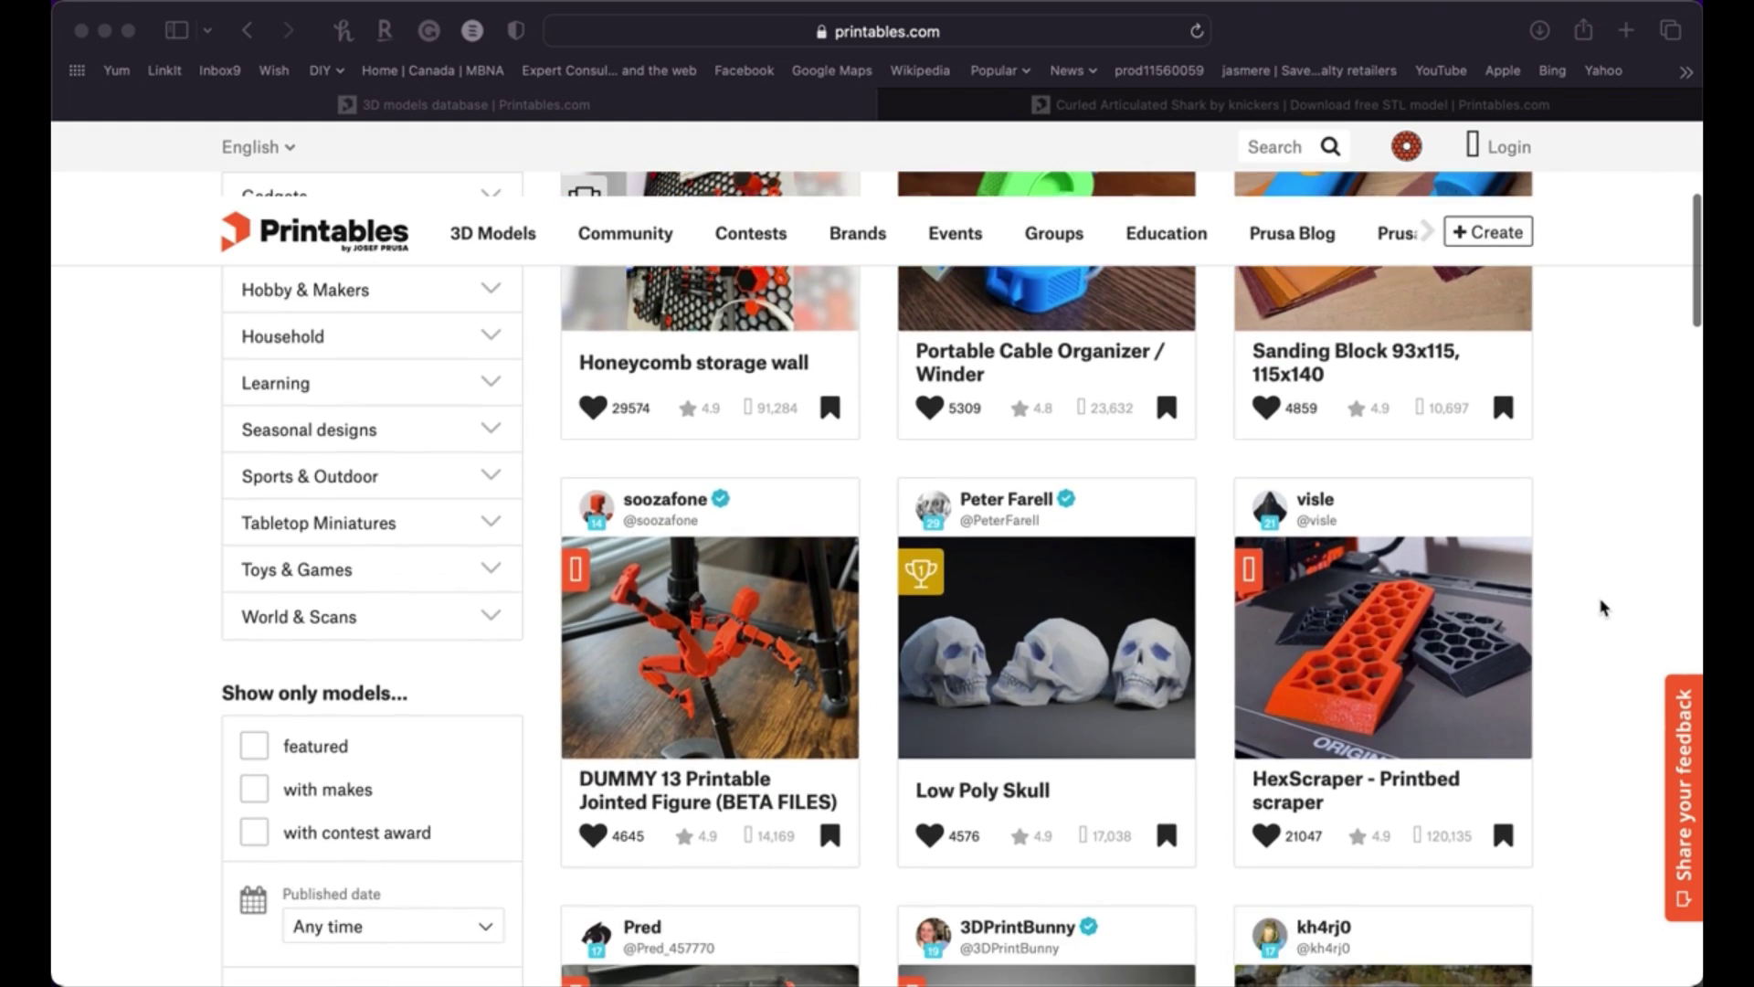
scroll(1601, 608, "down", 1)
scroll(1602, 608, "down", 3)
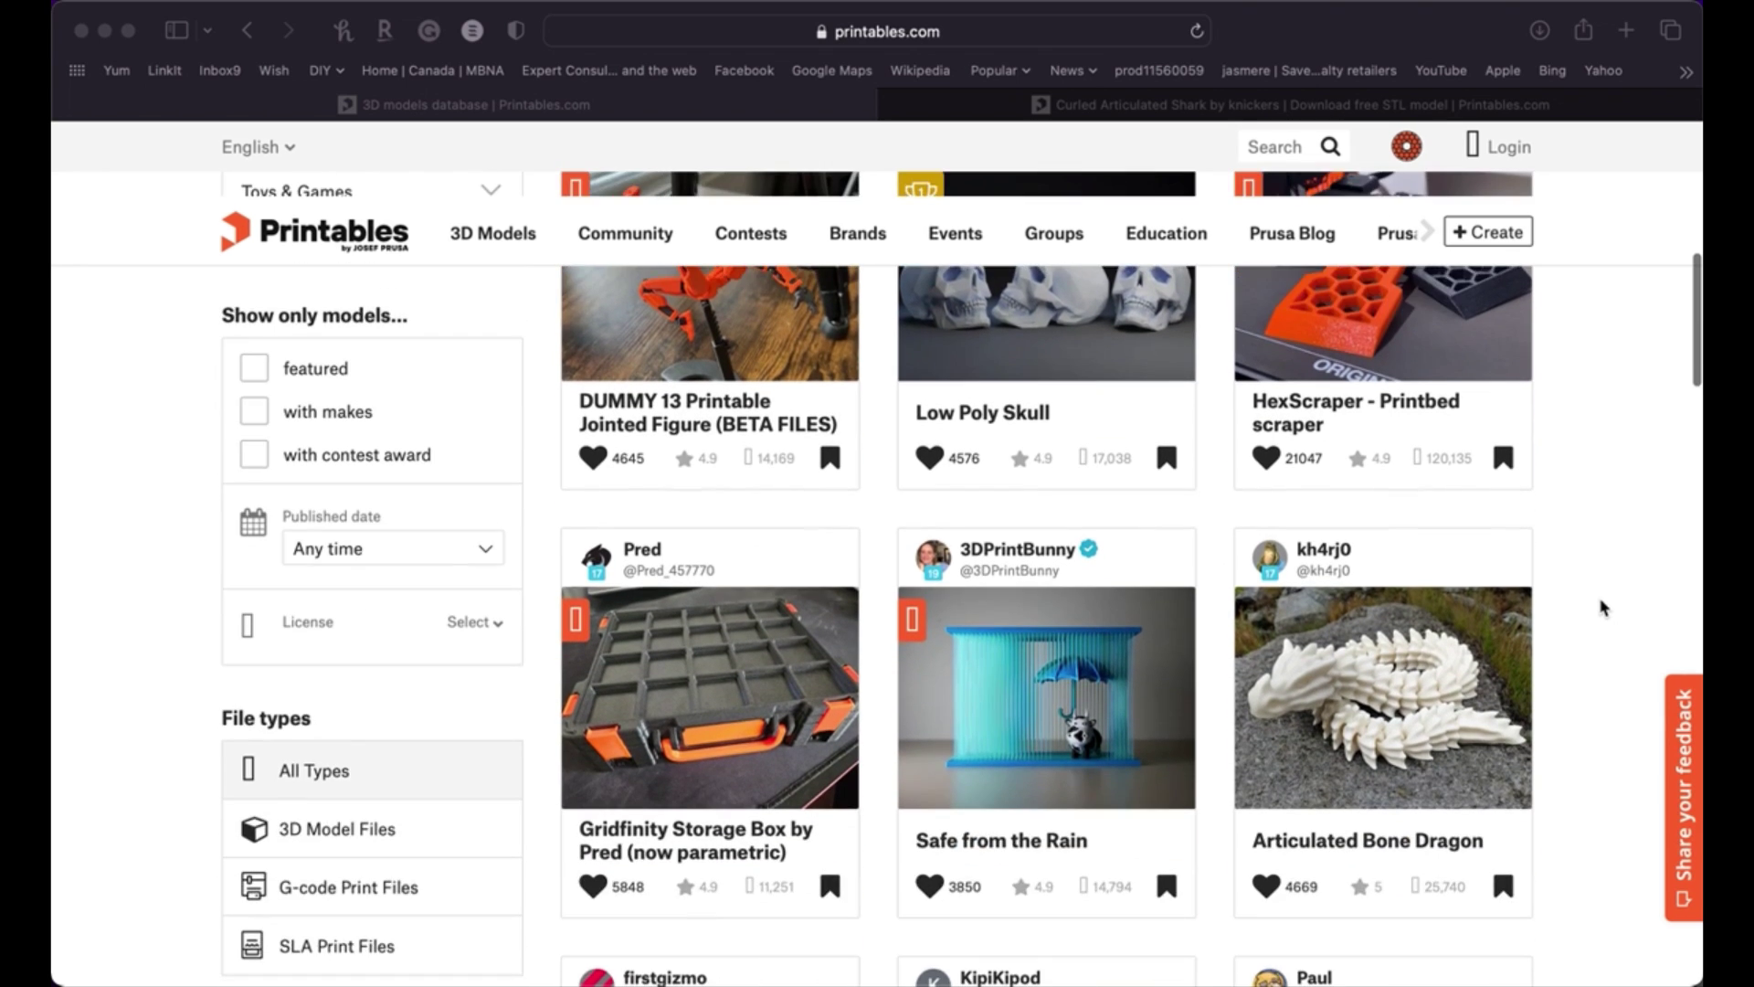
scroll(1602, 608, "down", 5)
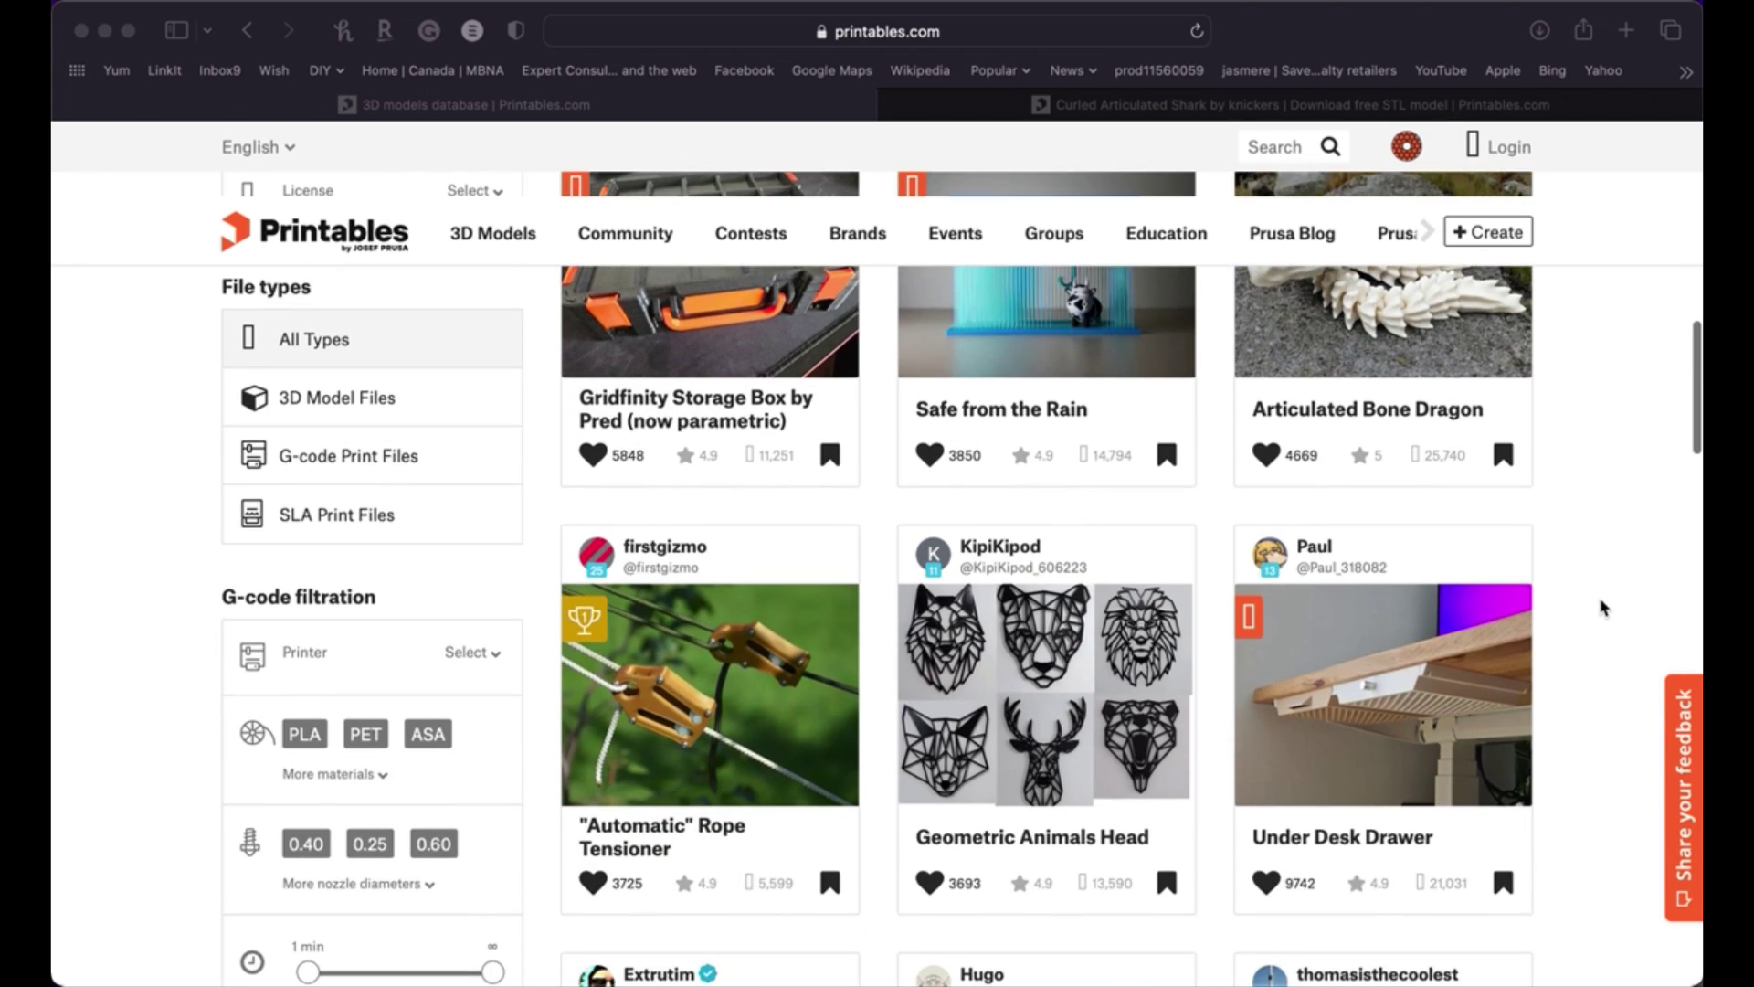
scroll(1602, 608, "down", 4)
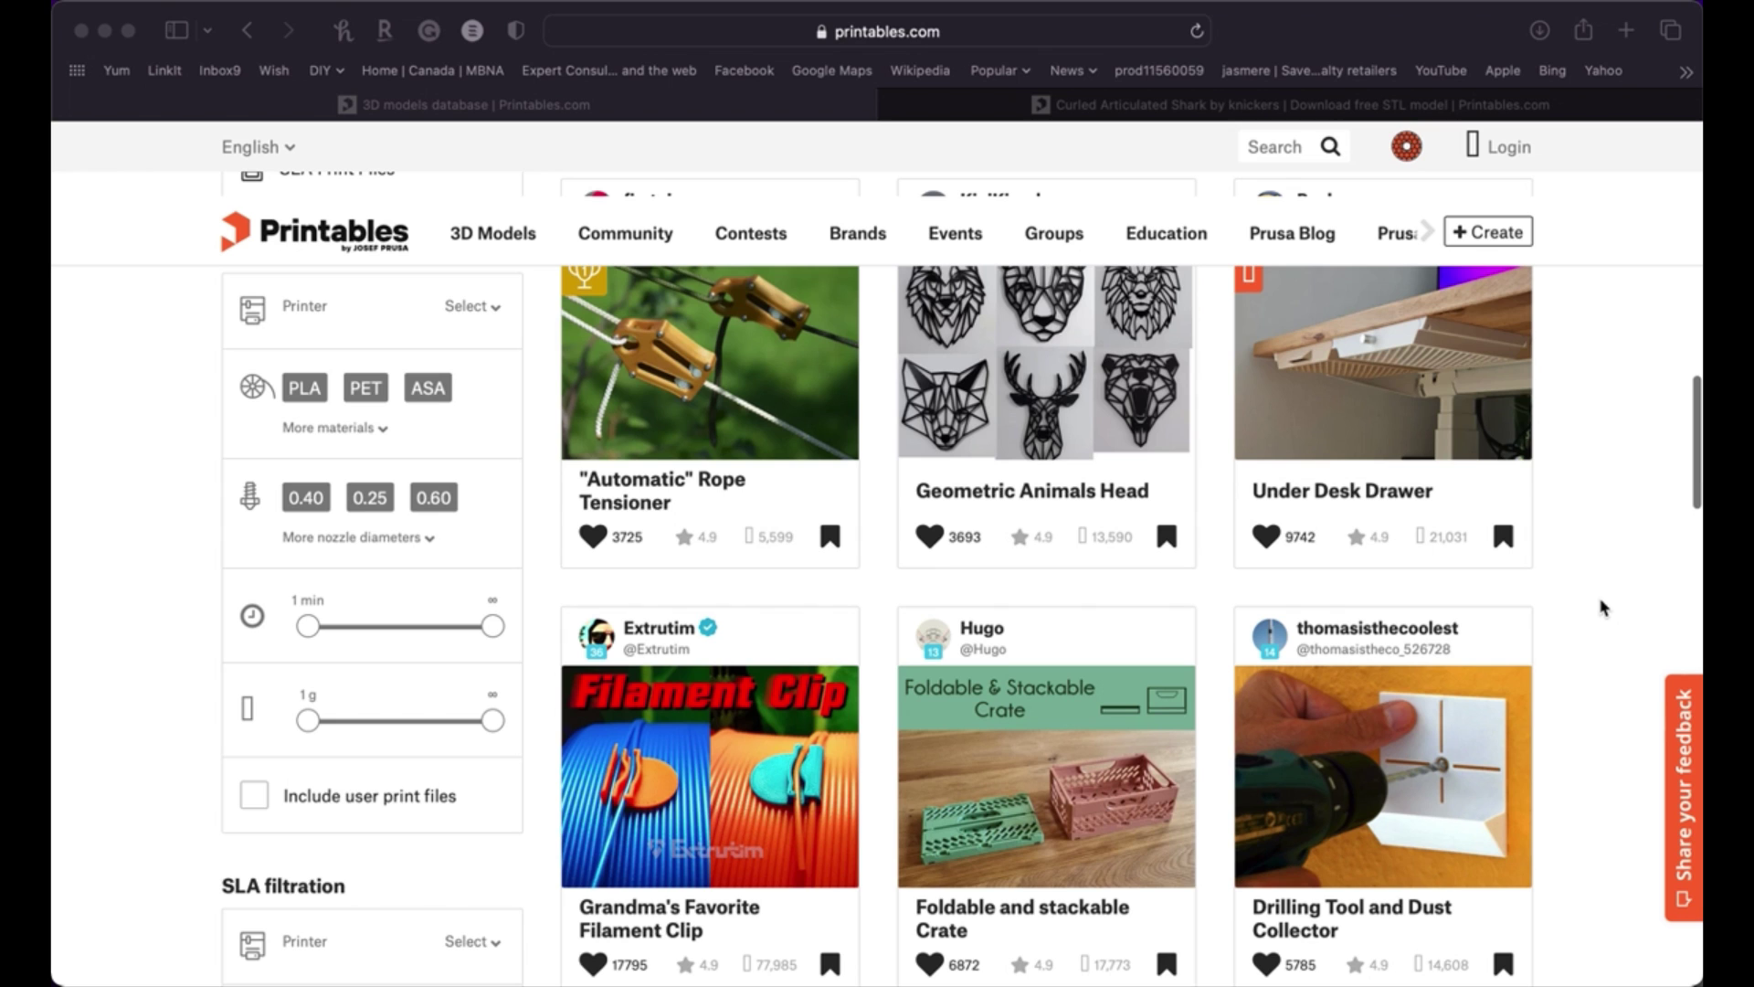
scroll(1602, 608, "down", 2)
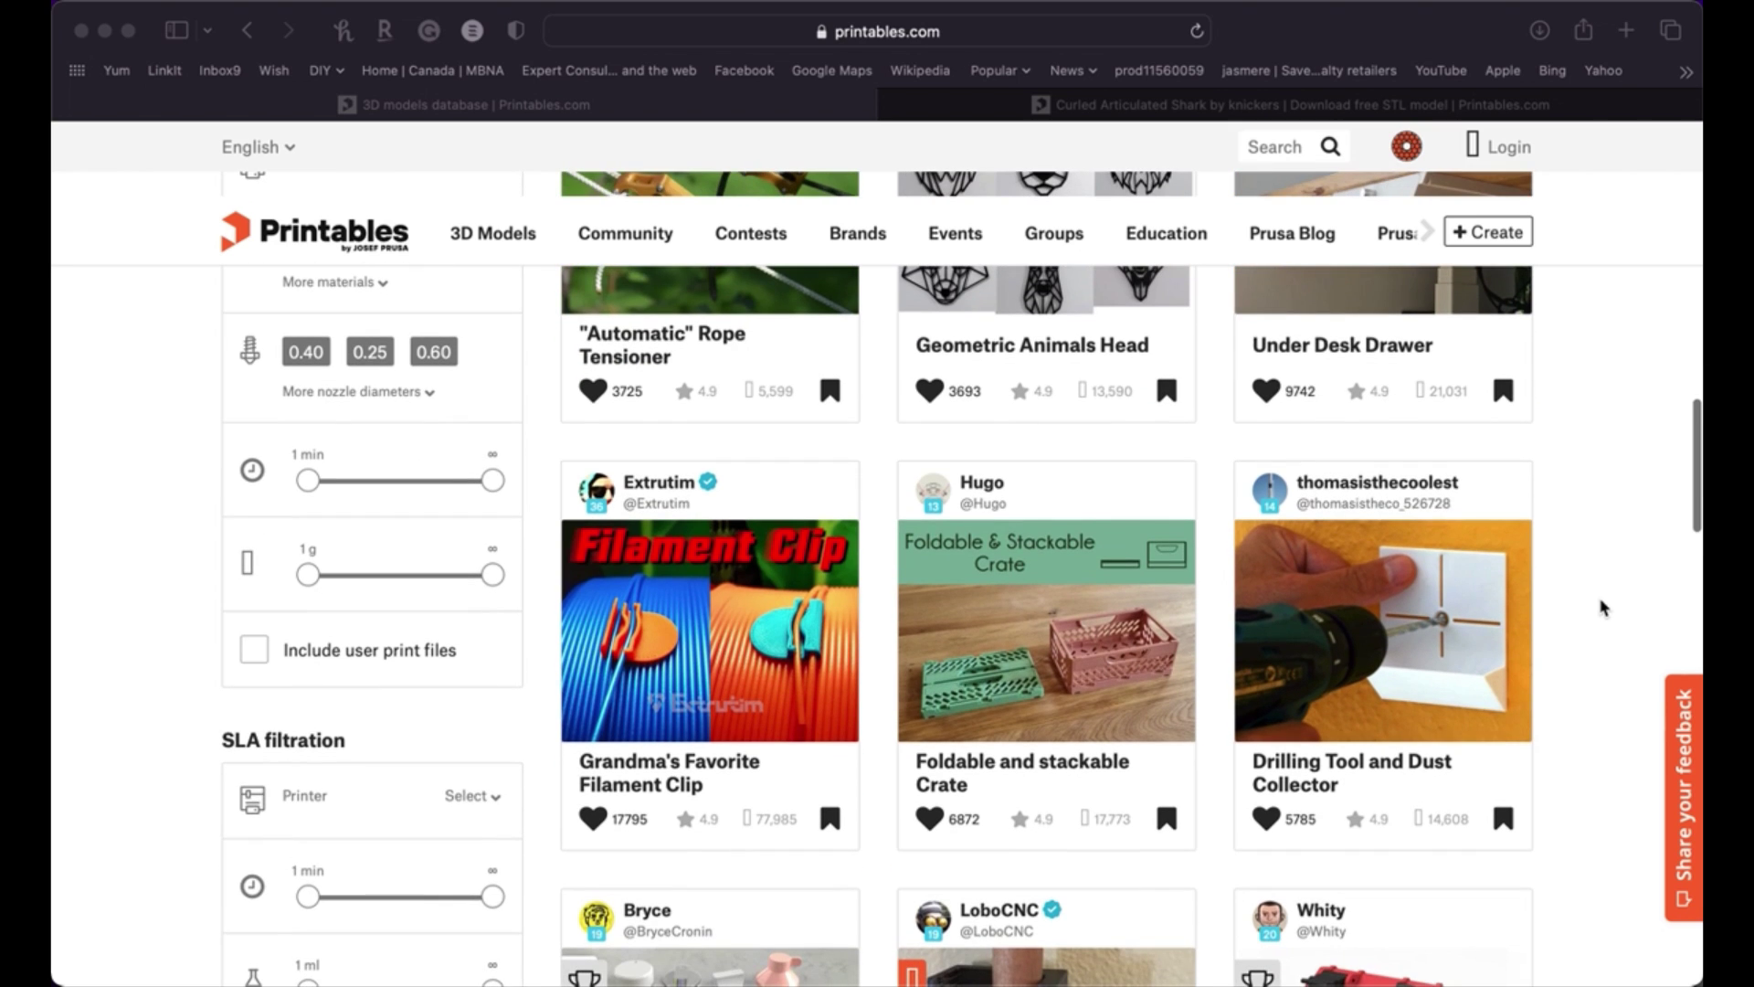
scroll(1601, 608, "down", 4)
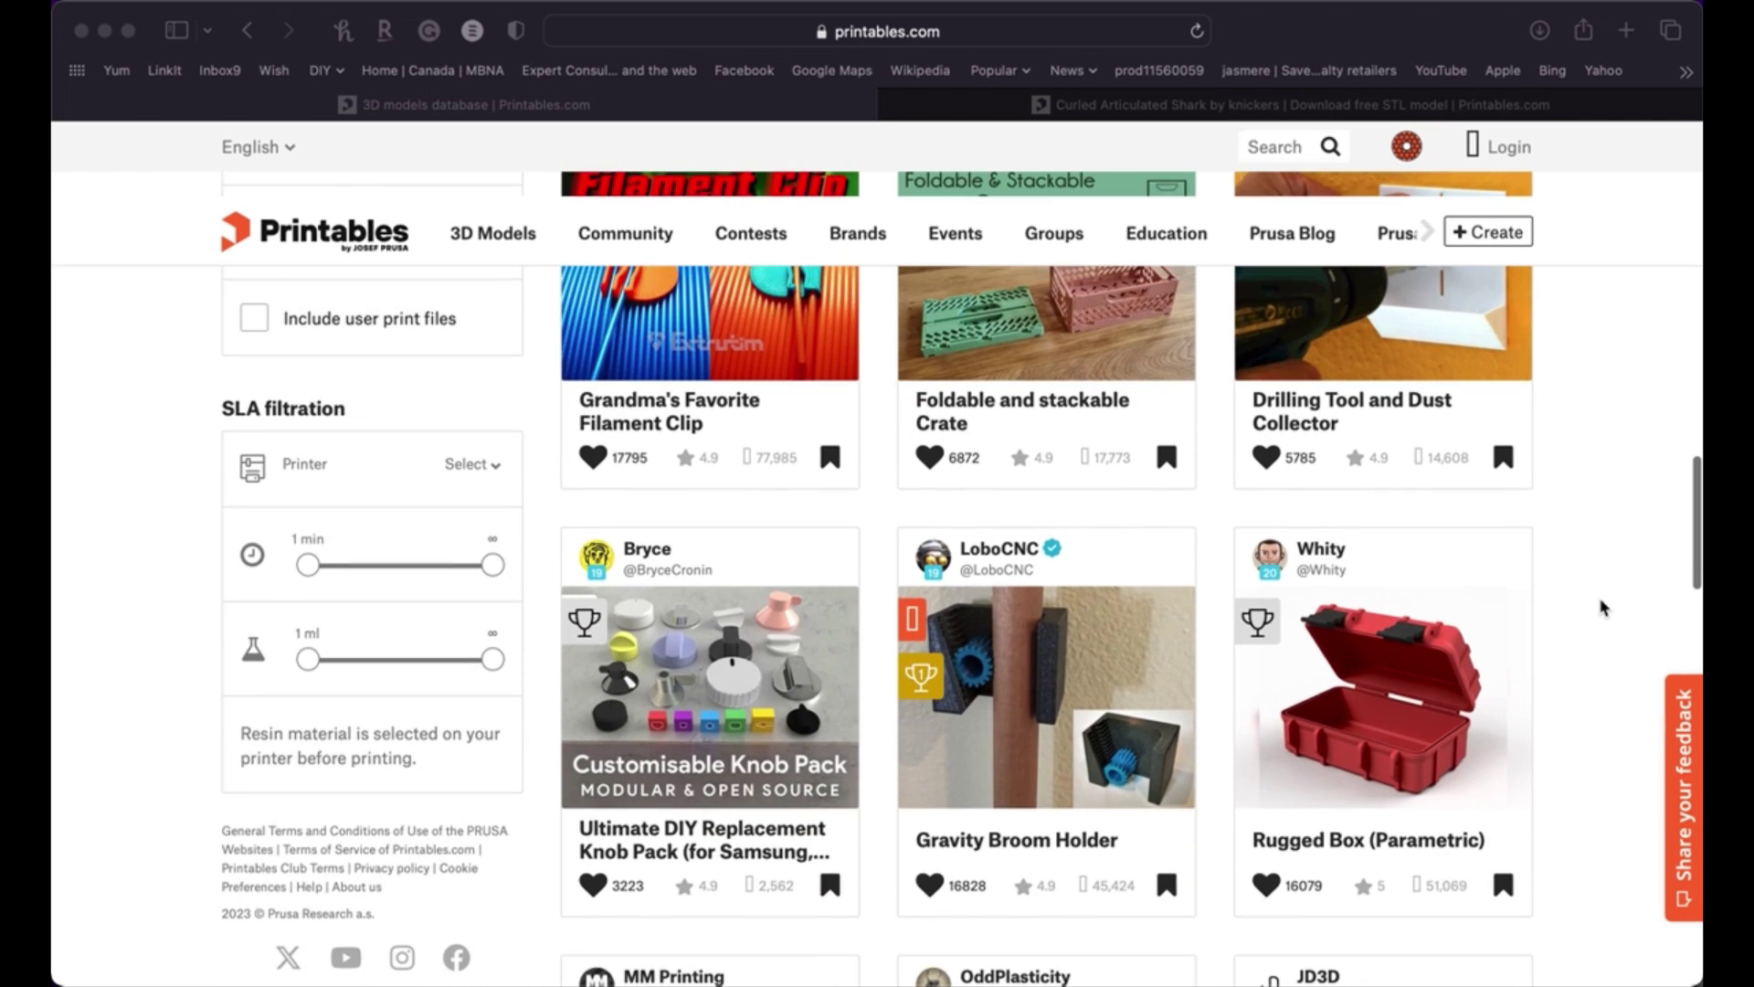
scroll(1601, 608, "down", 1)
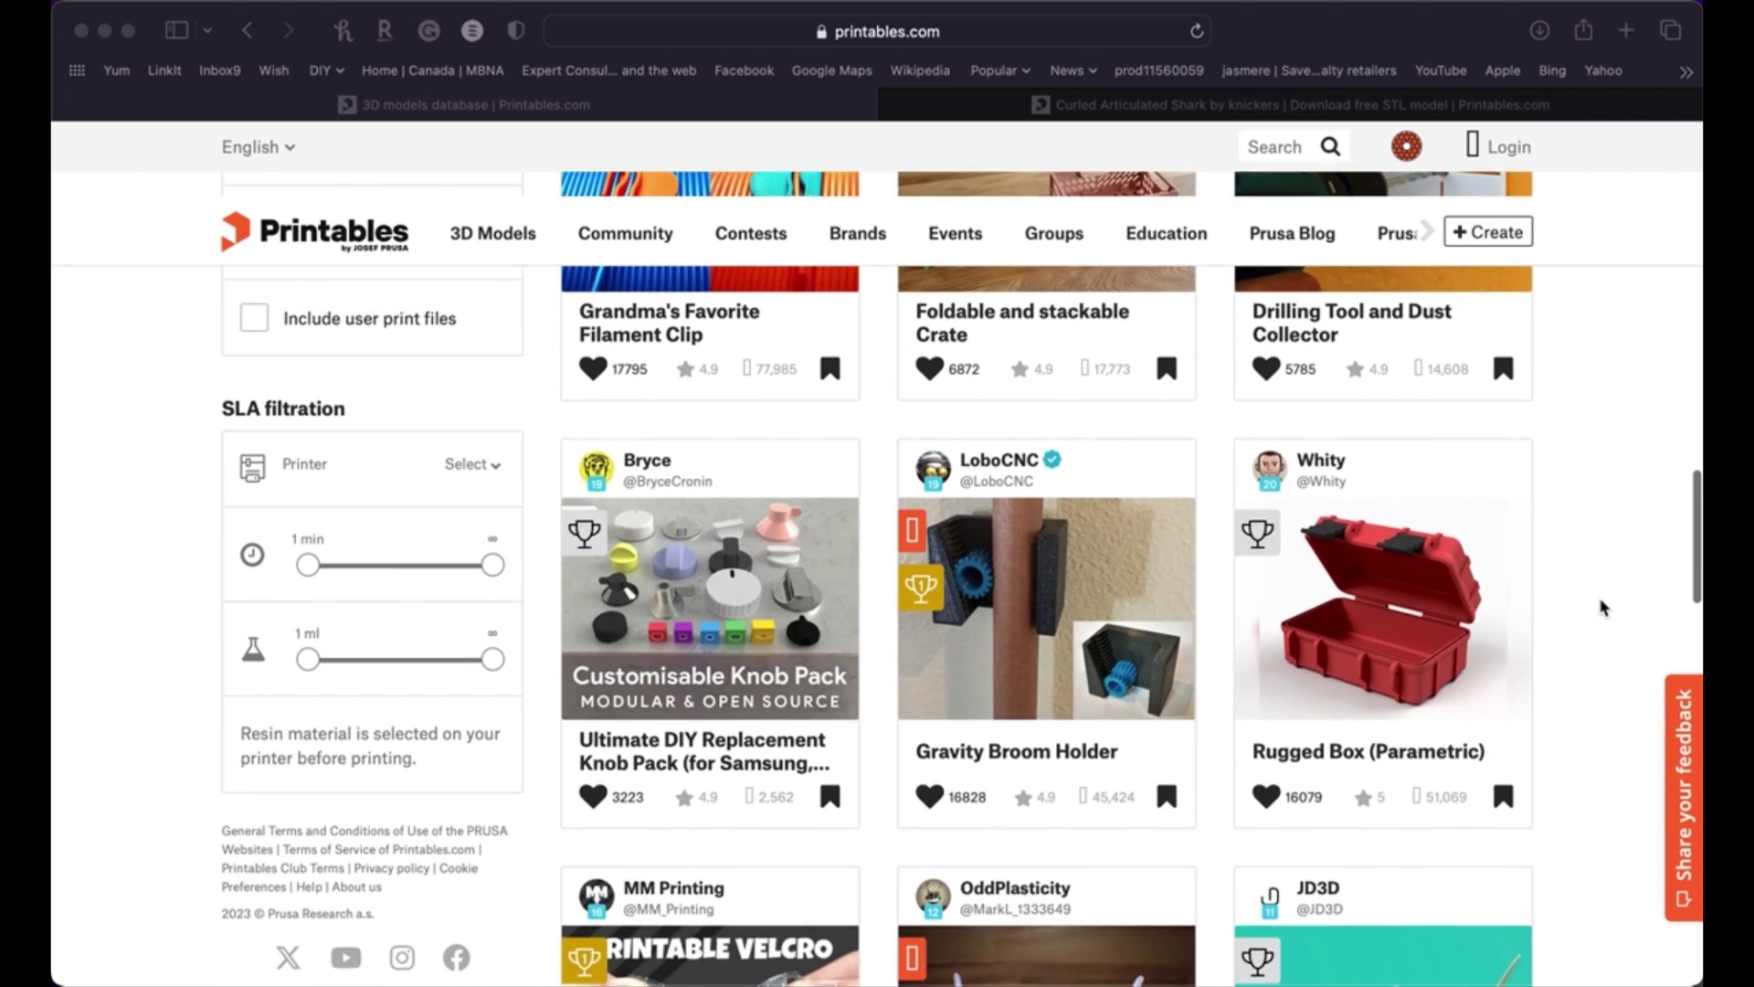
scroll(1602, 608, "down", 1)
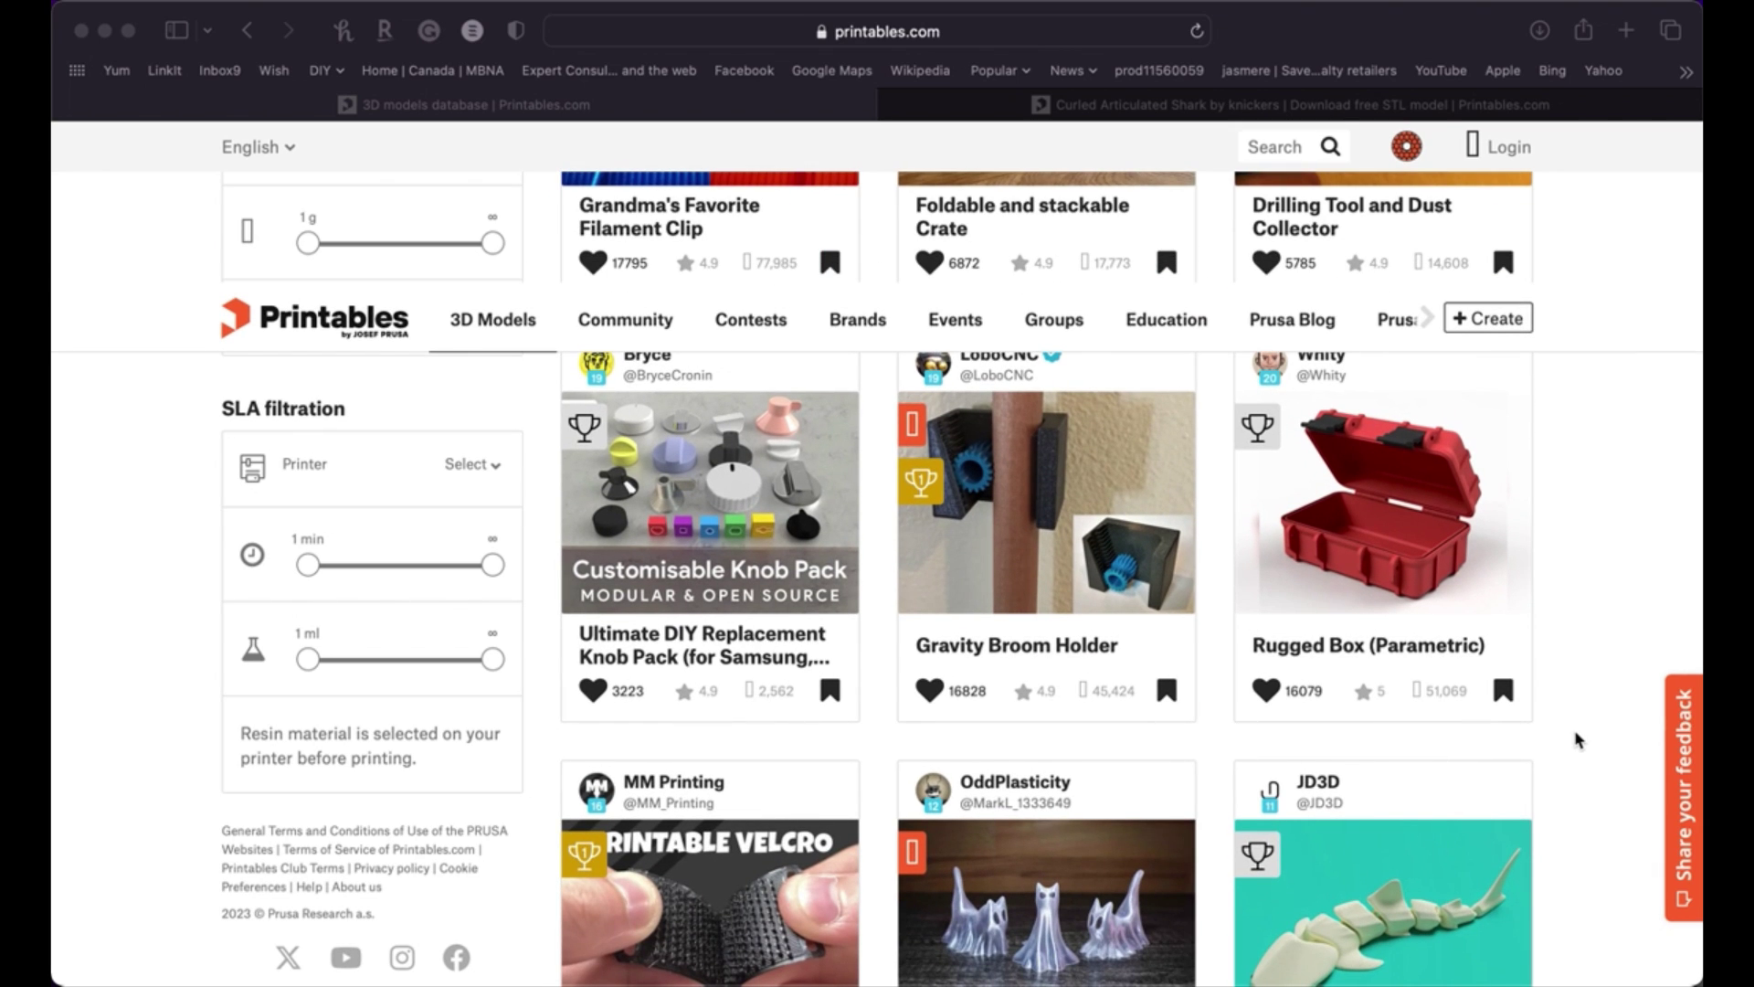
scroll(1578, 735, "down", 2)
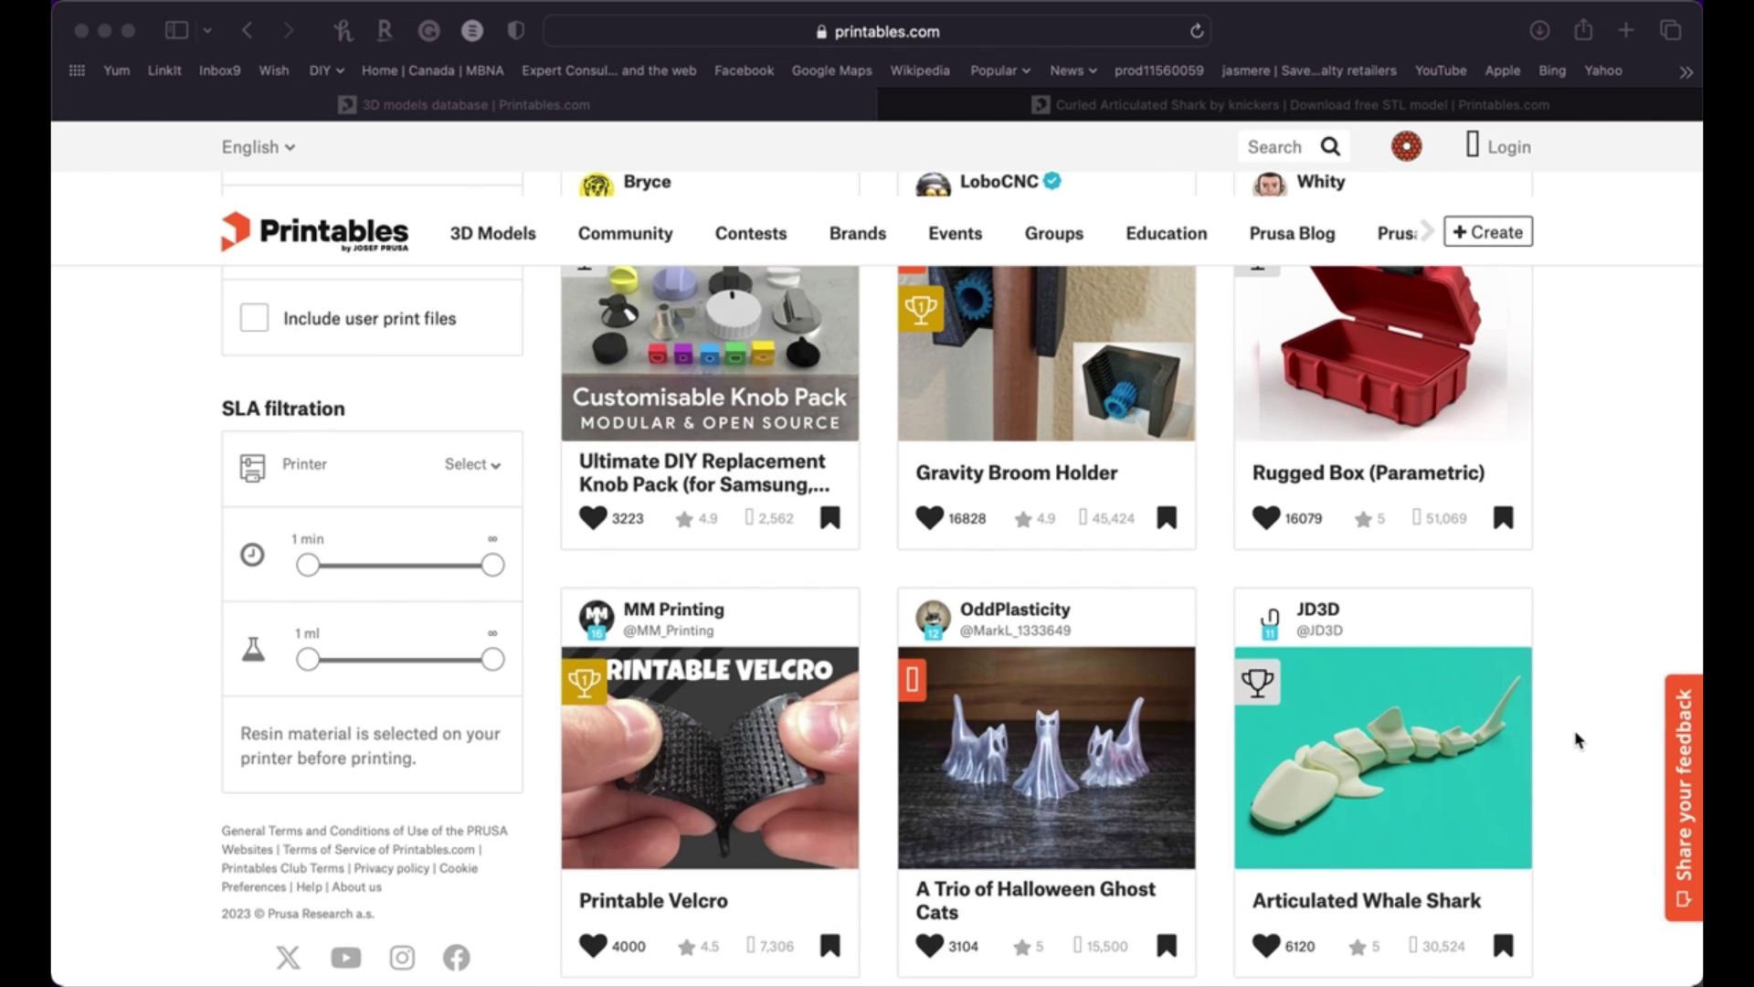
scroll(1578, 738, "down", 3)
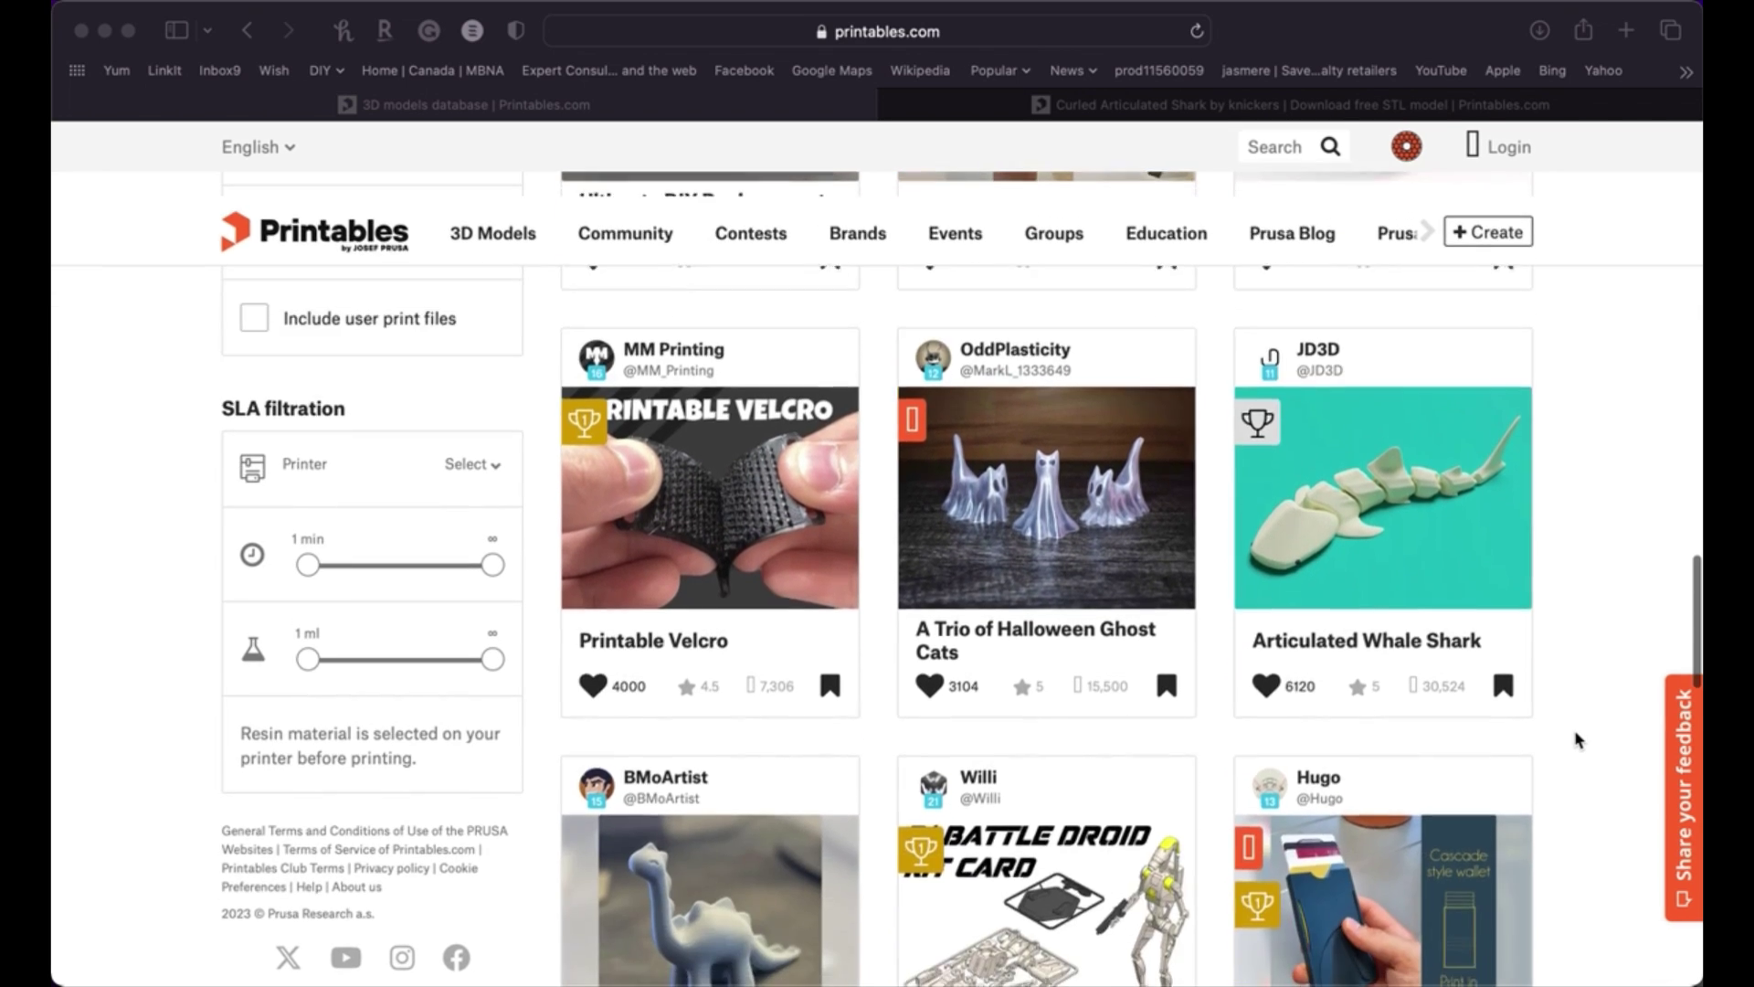
scroll(1578, 739, "down", 5)
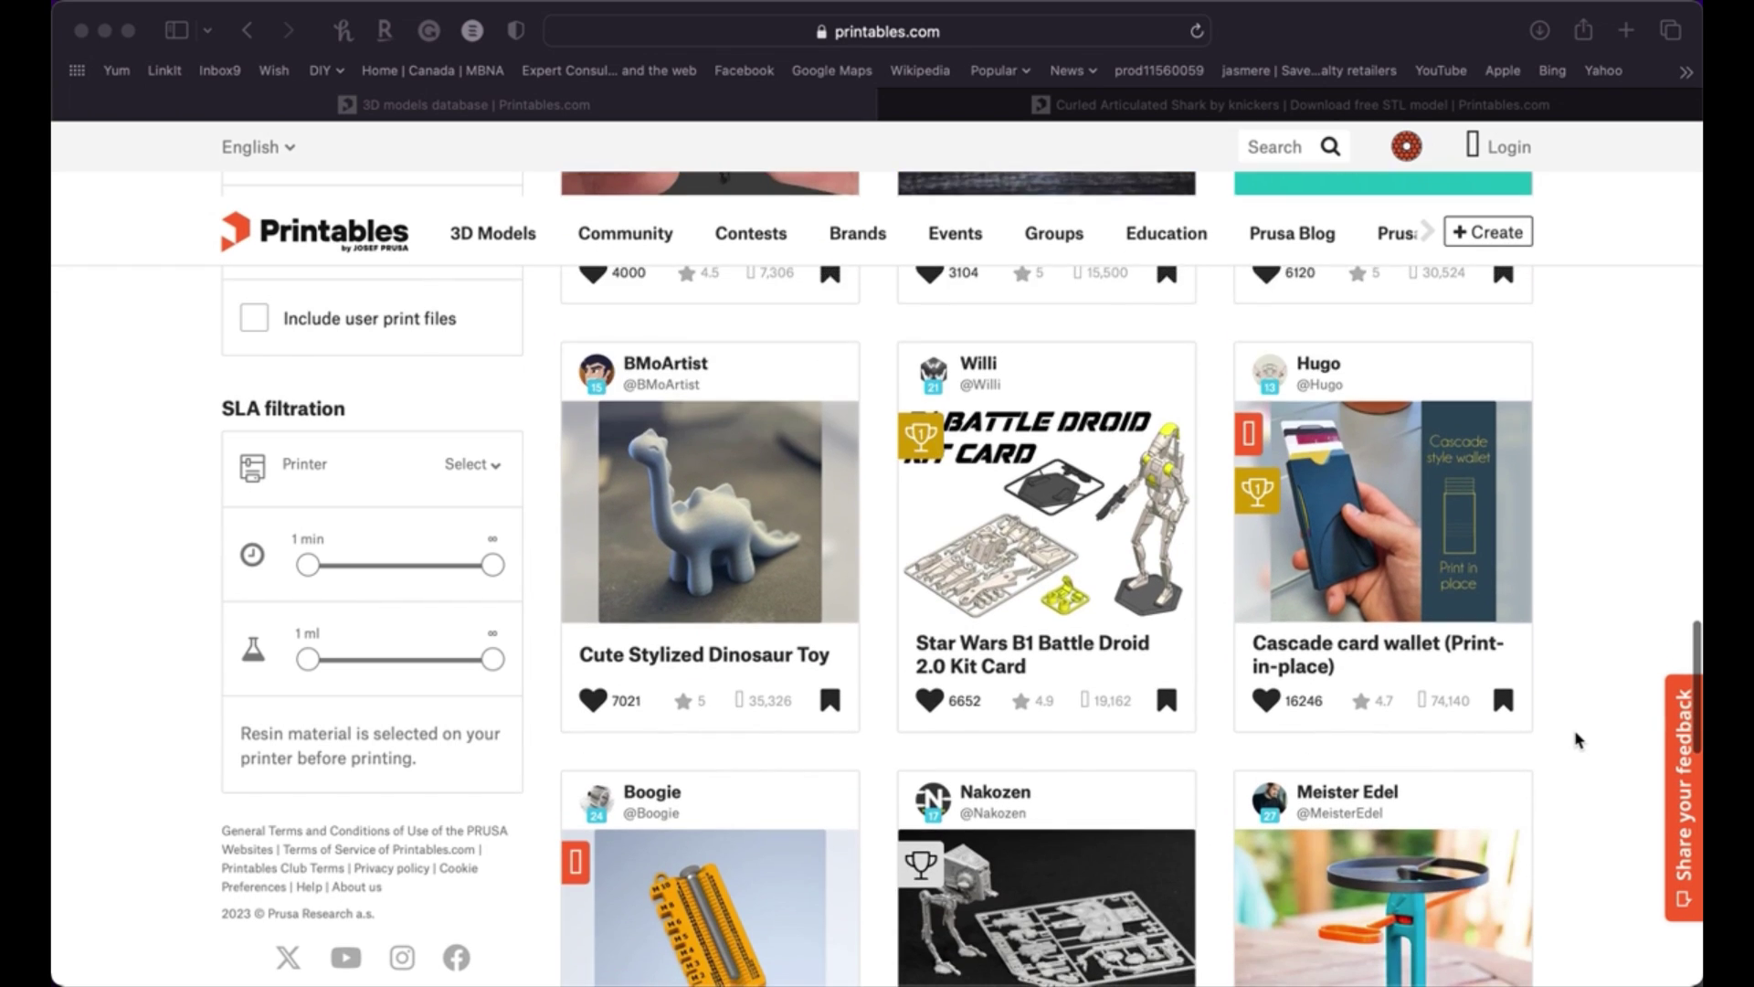
scroll(1578, 738, "down", 6)
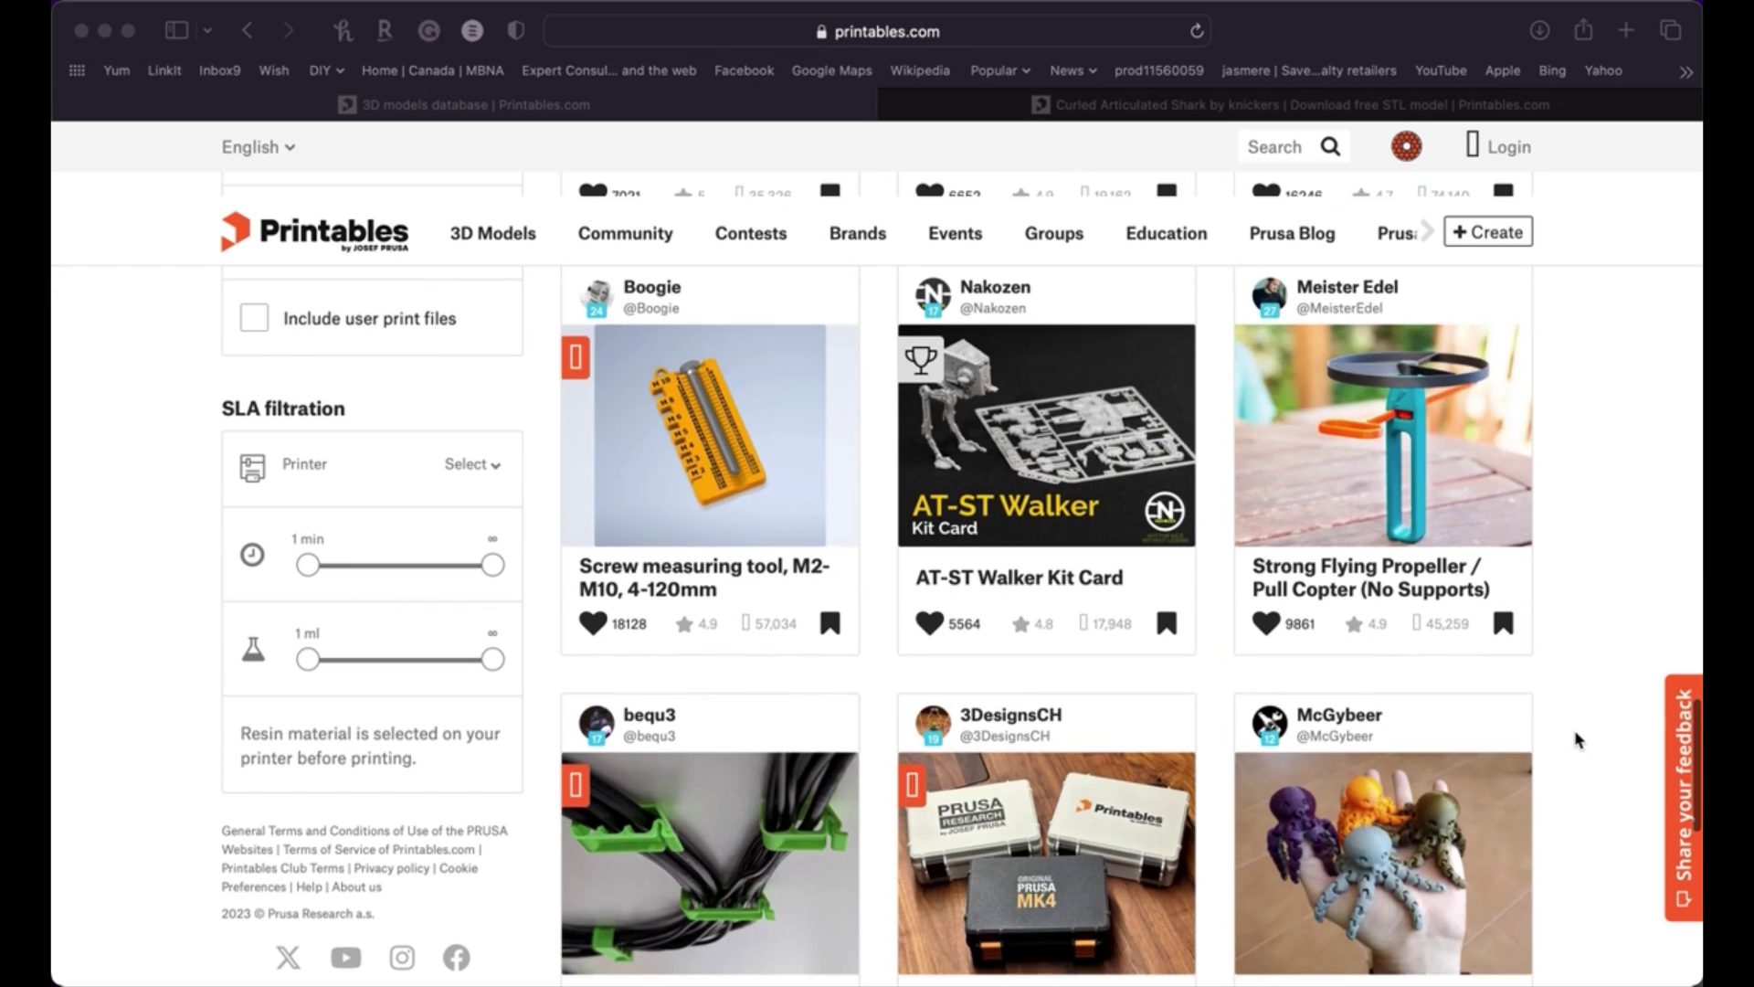
scroll(1578, 738, "down", 3)
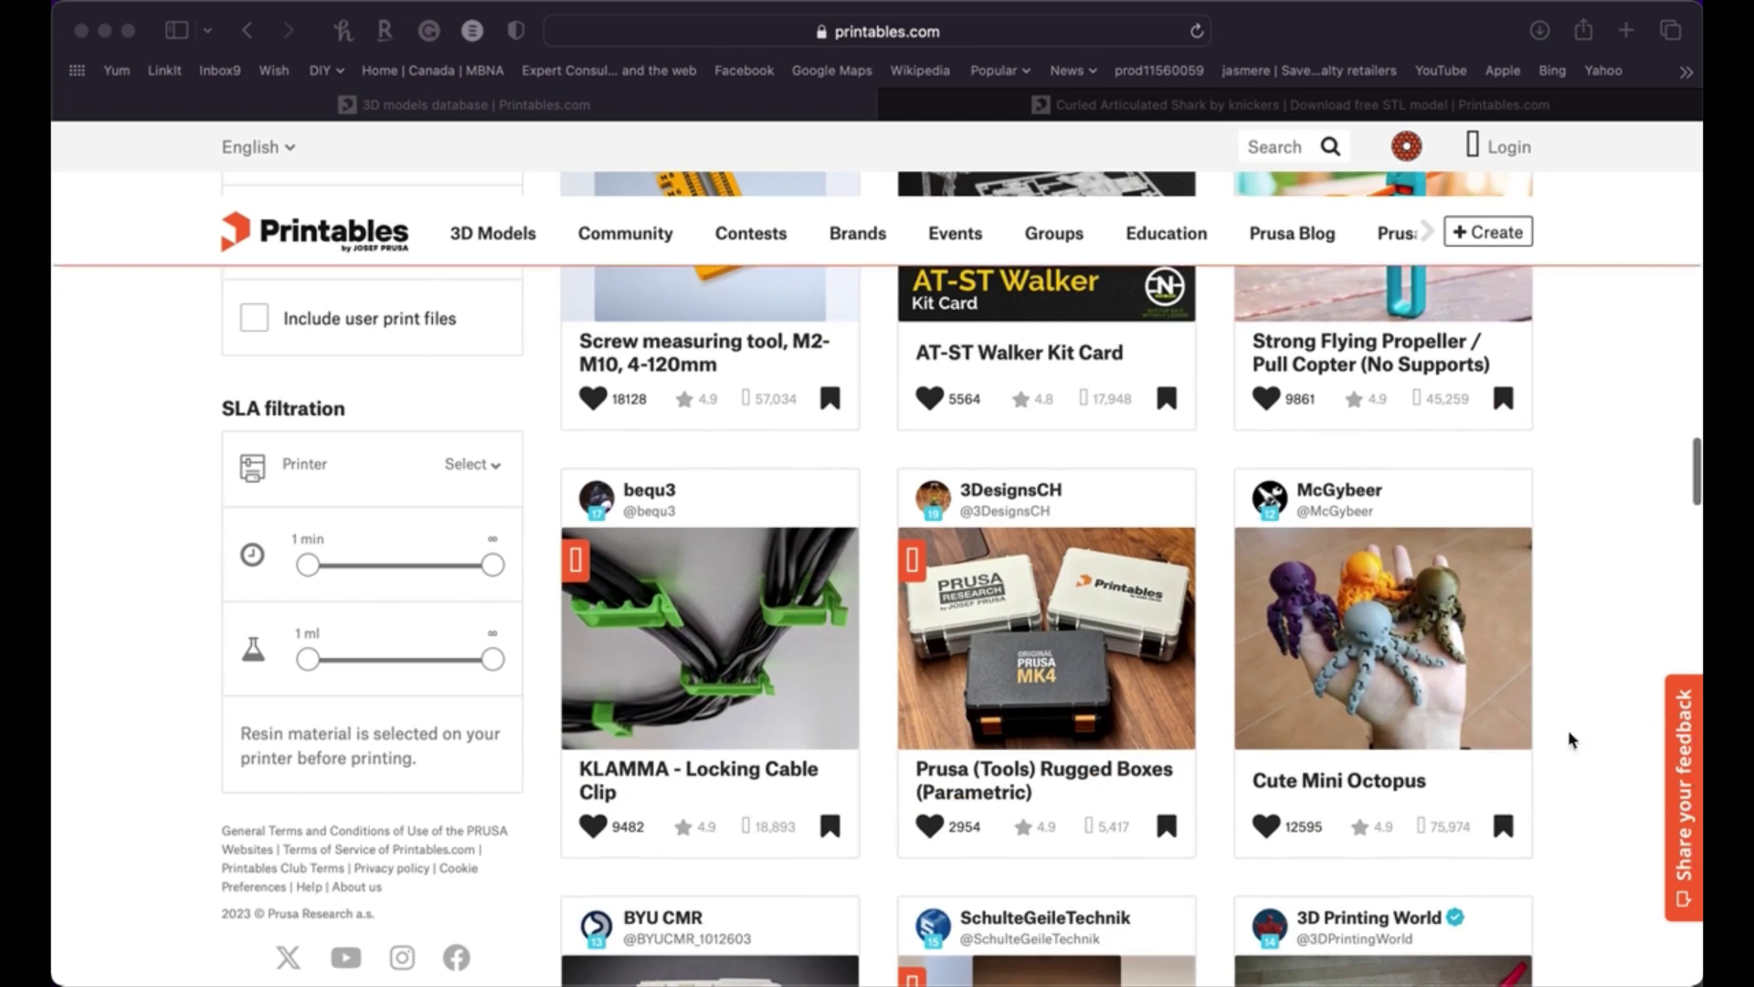
left_click(1161, 116)
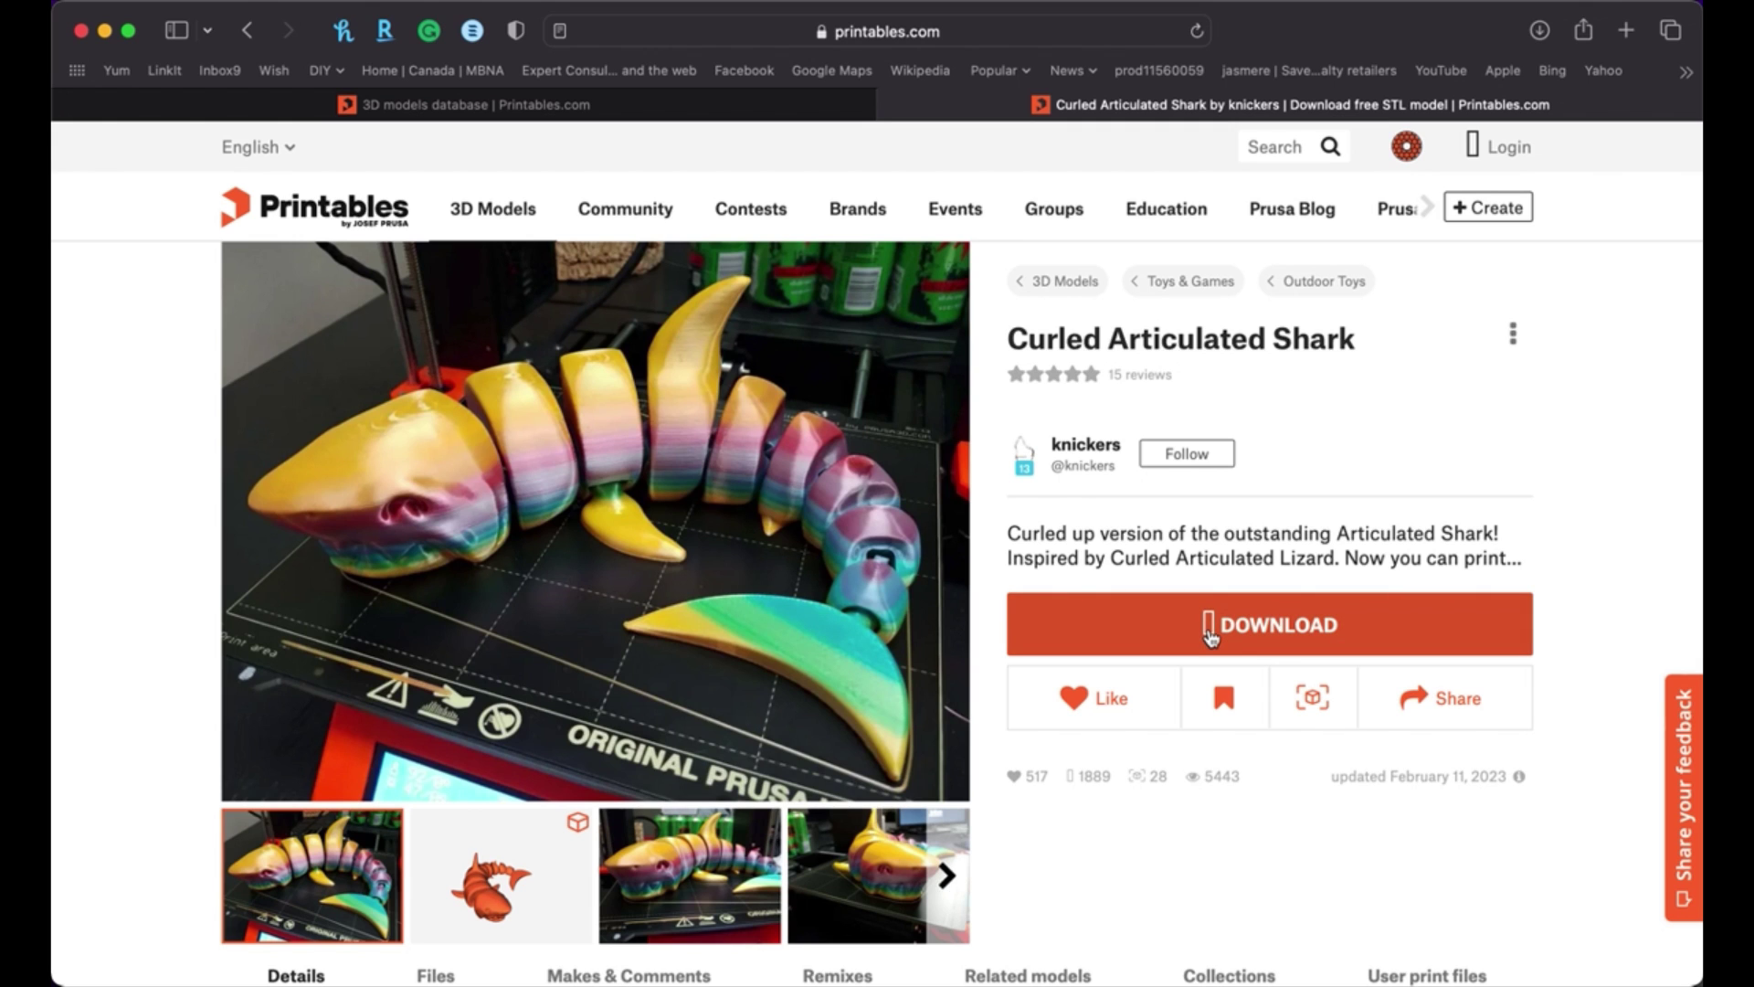
Step: Download the 31 MB Curled_Shark_v2.0_A.stl from the shark page's Files list
scroll(1085, 832, "down", 2)
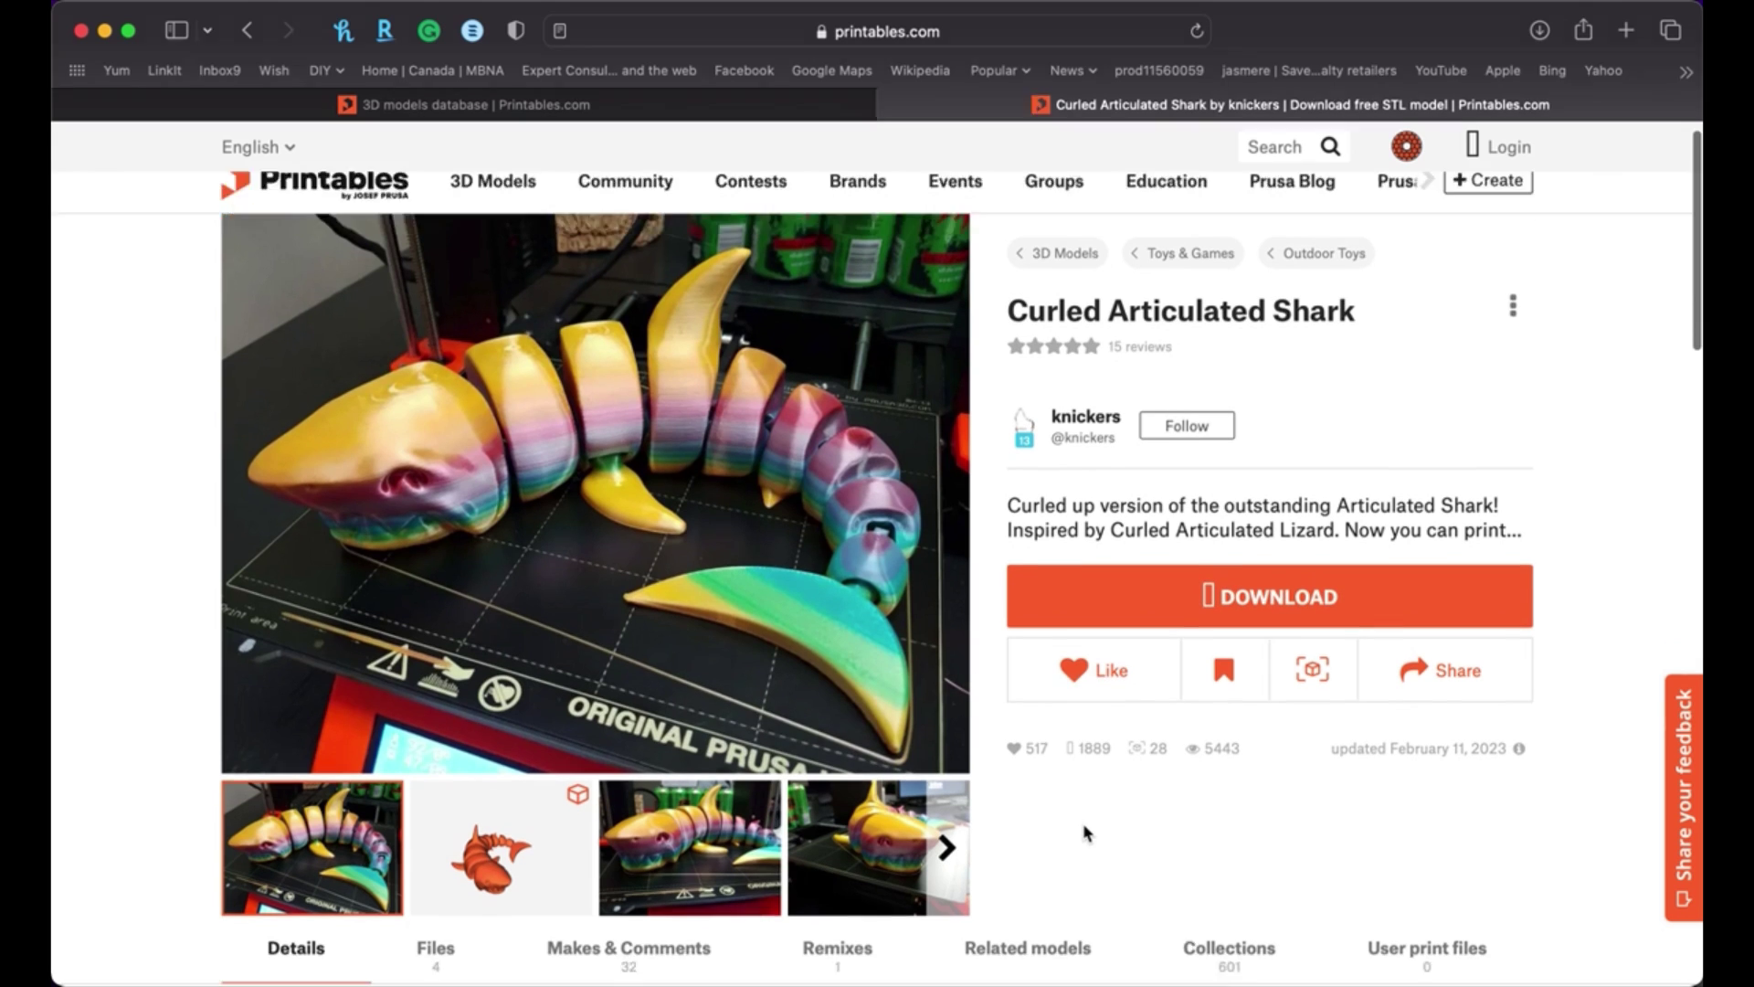
scroll(1086, 830, "down", 5)
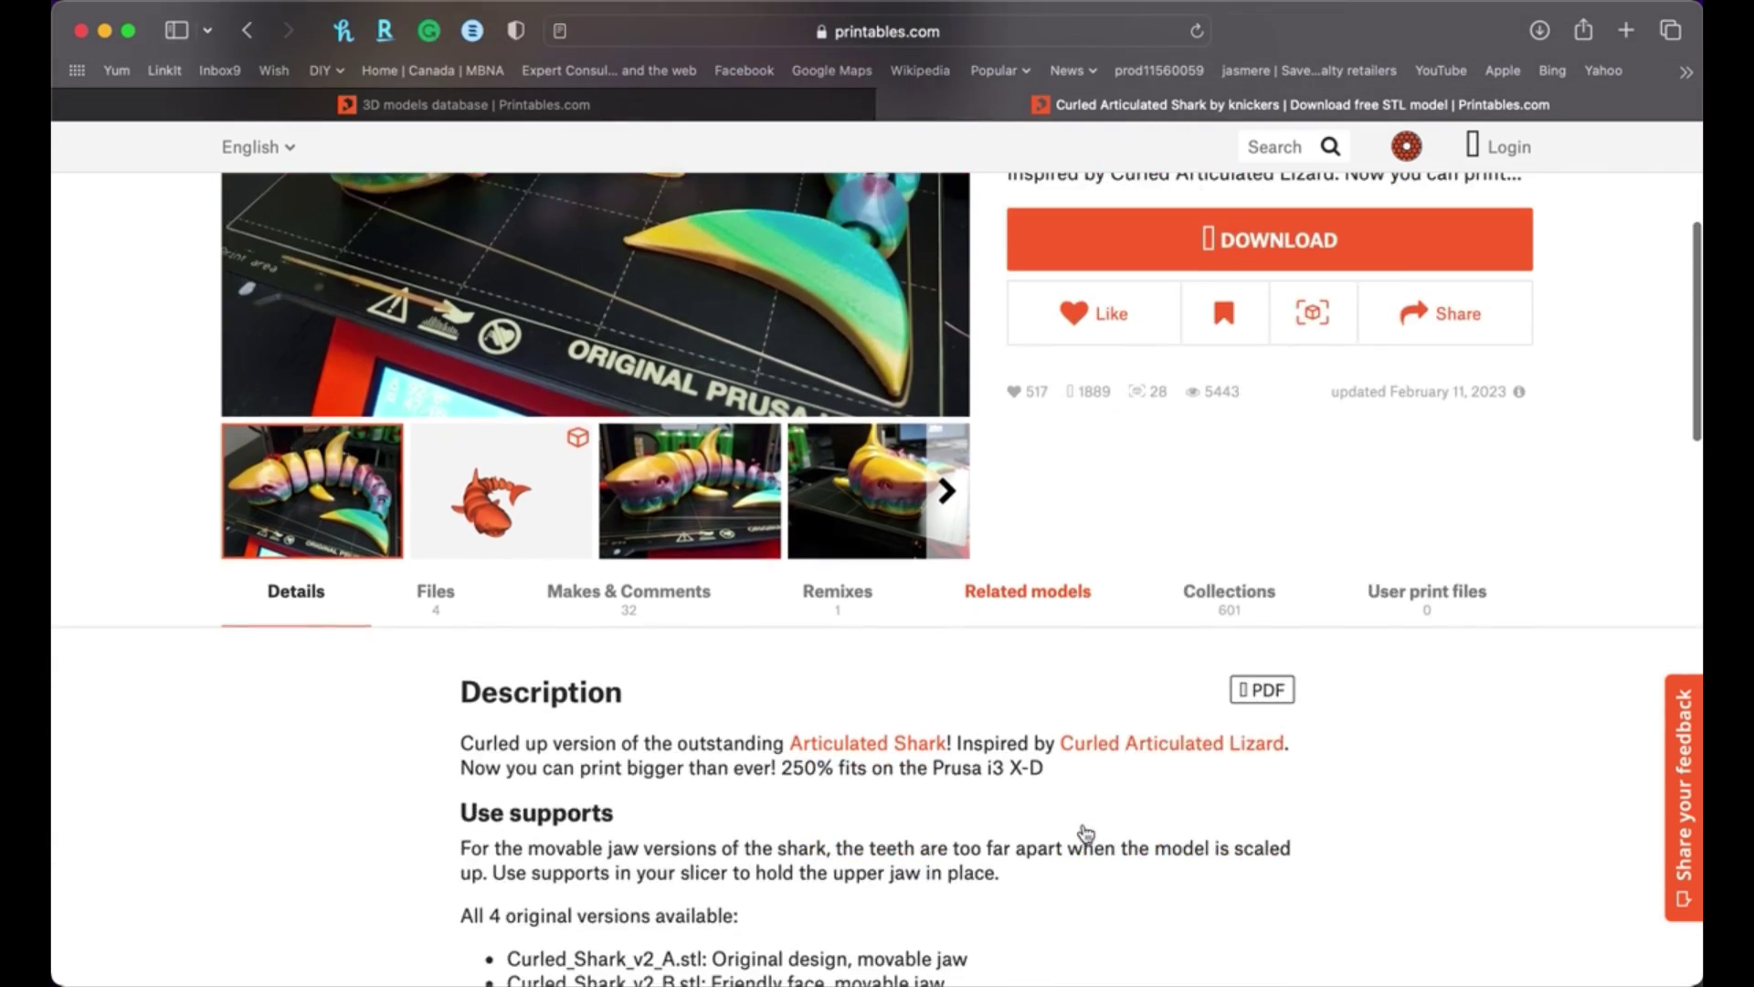
left_click(438, 593)
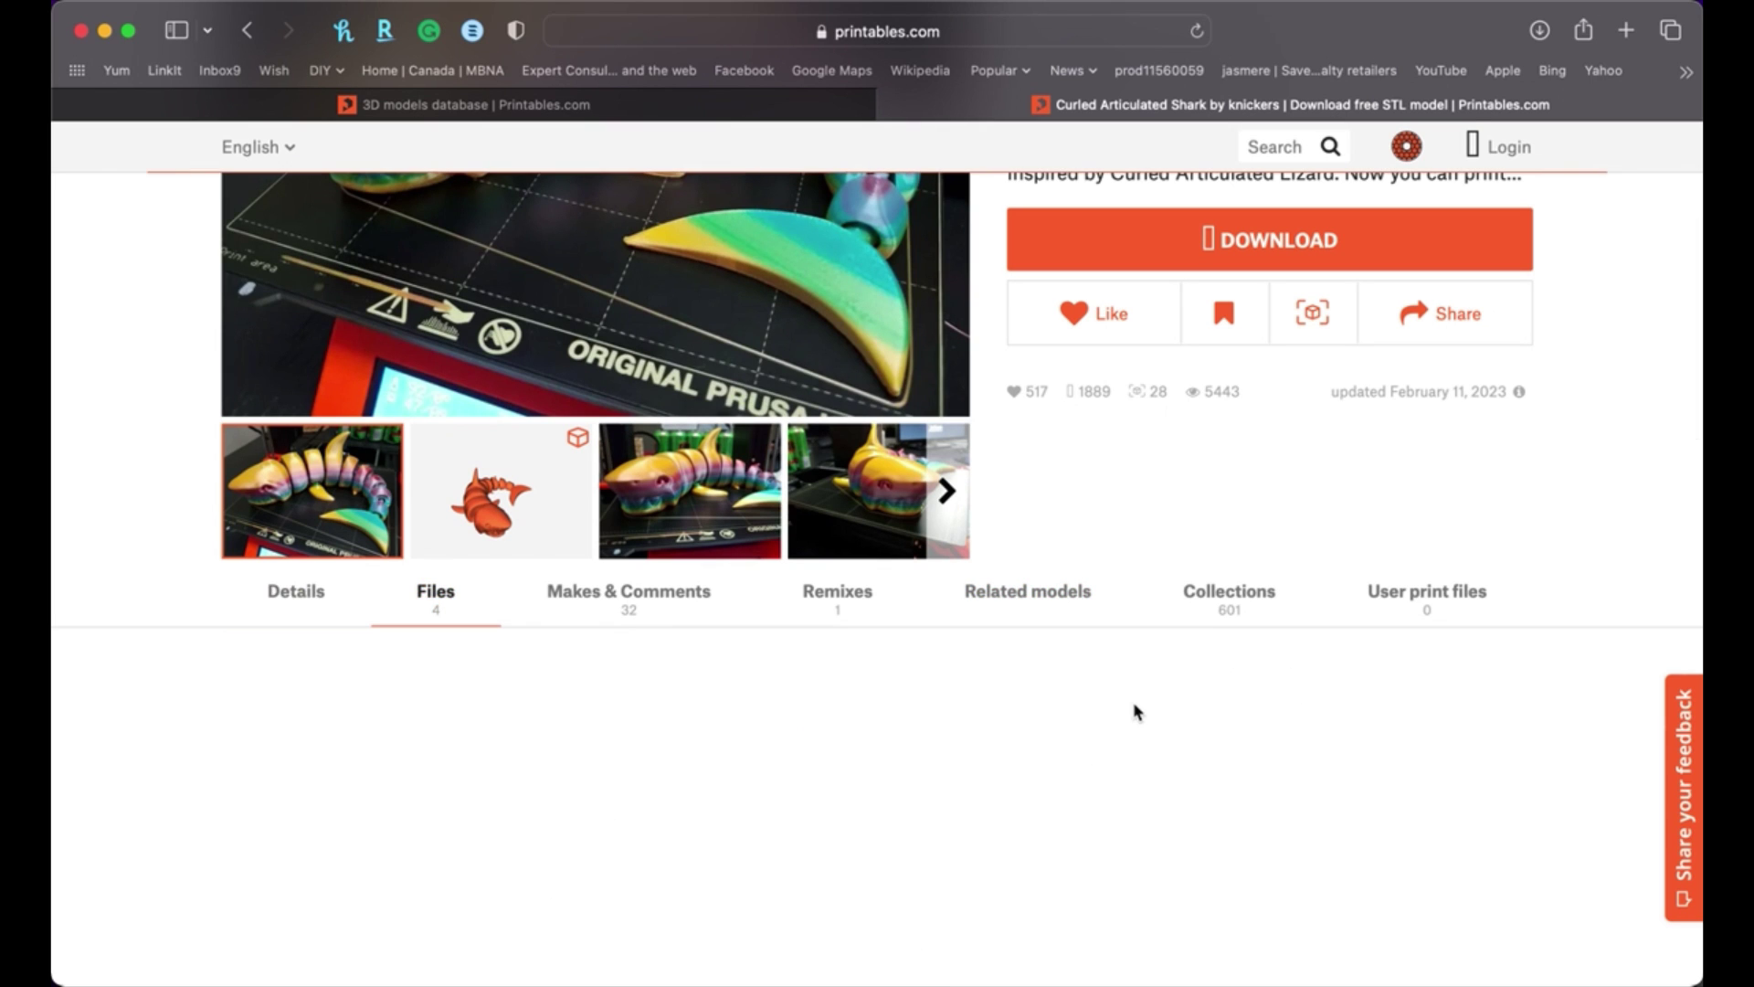
scroll(1135, 709, "down", 3)
scroll(1136, 711, "down", 5)
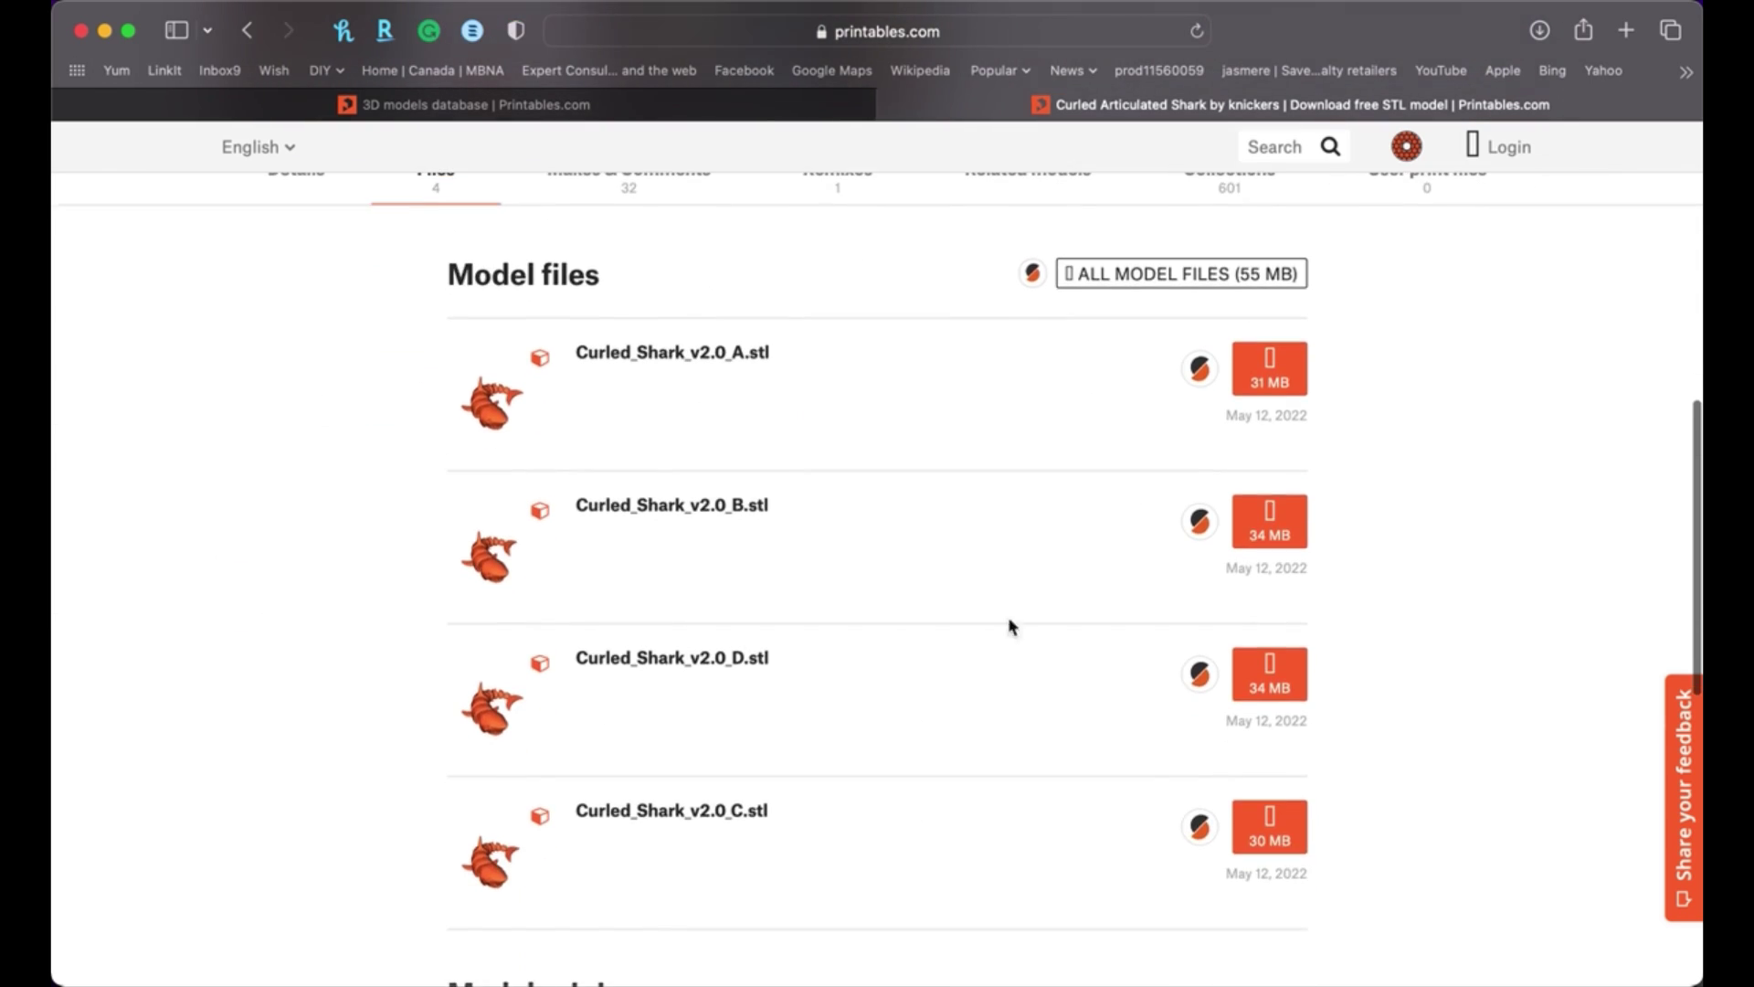
left_click(1286, 385)
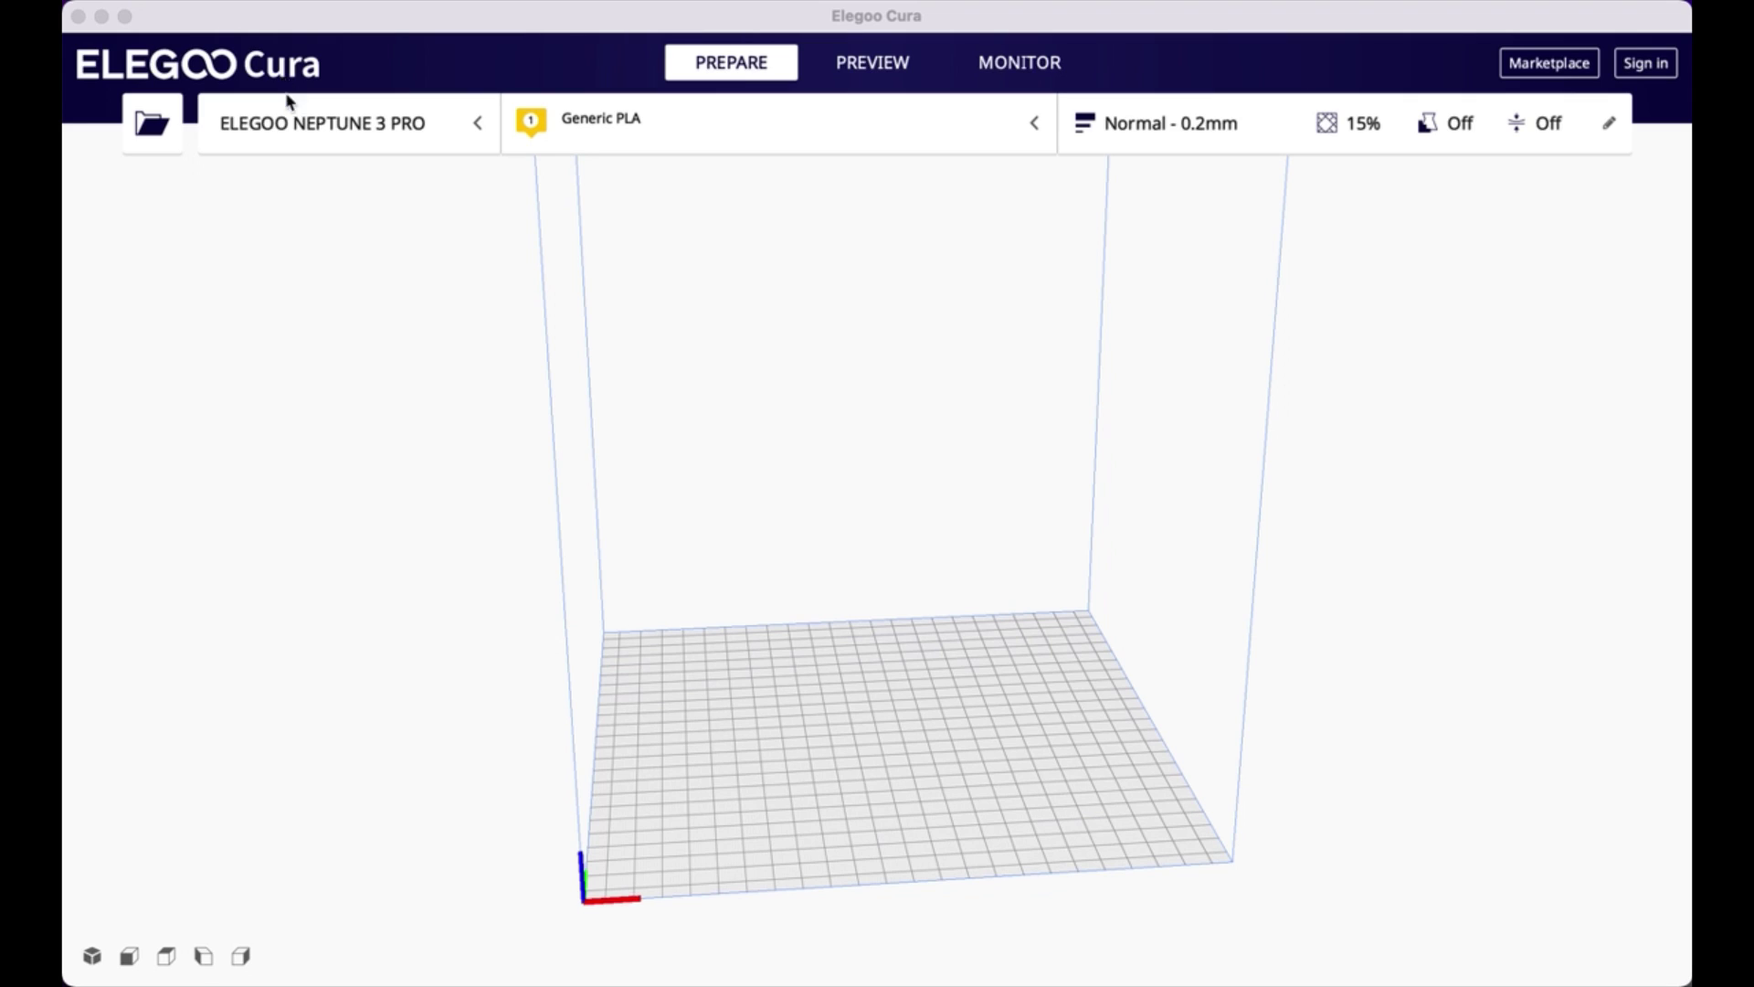
Step: Look through the non-networked ELEGOO printers in Add Printer, then cancel without adding one
left_click(482, 128)
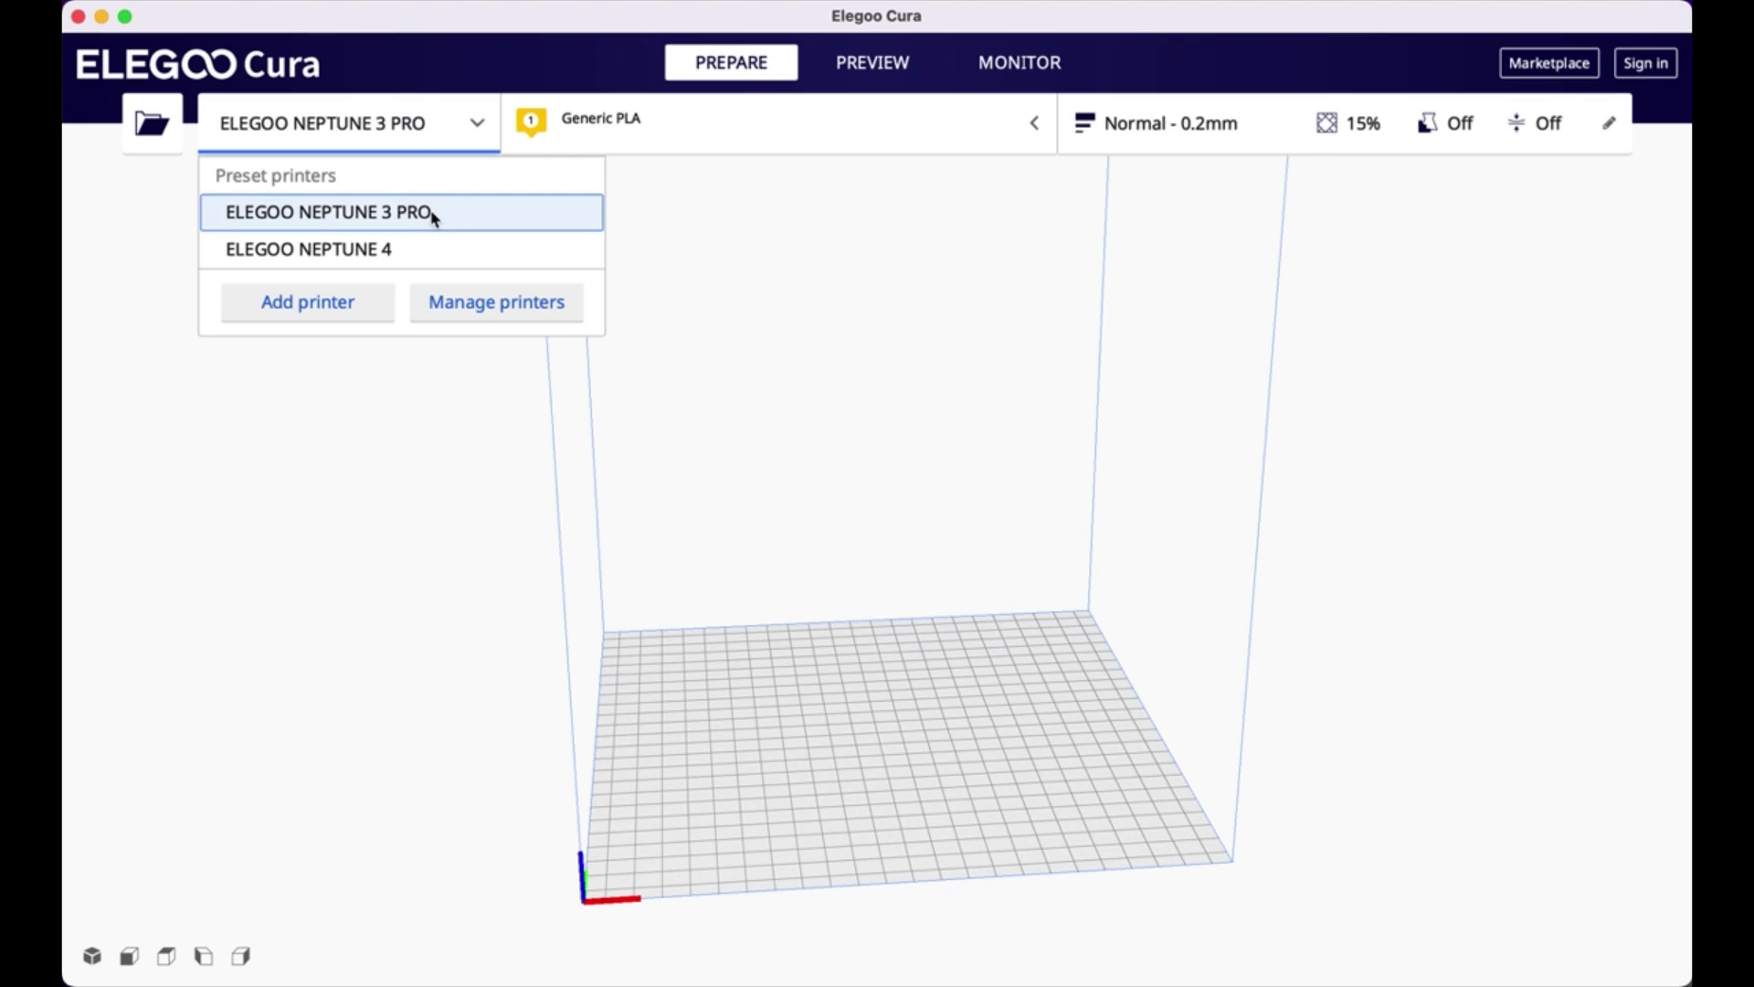
left_click(336, 316)
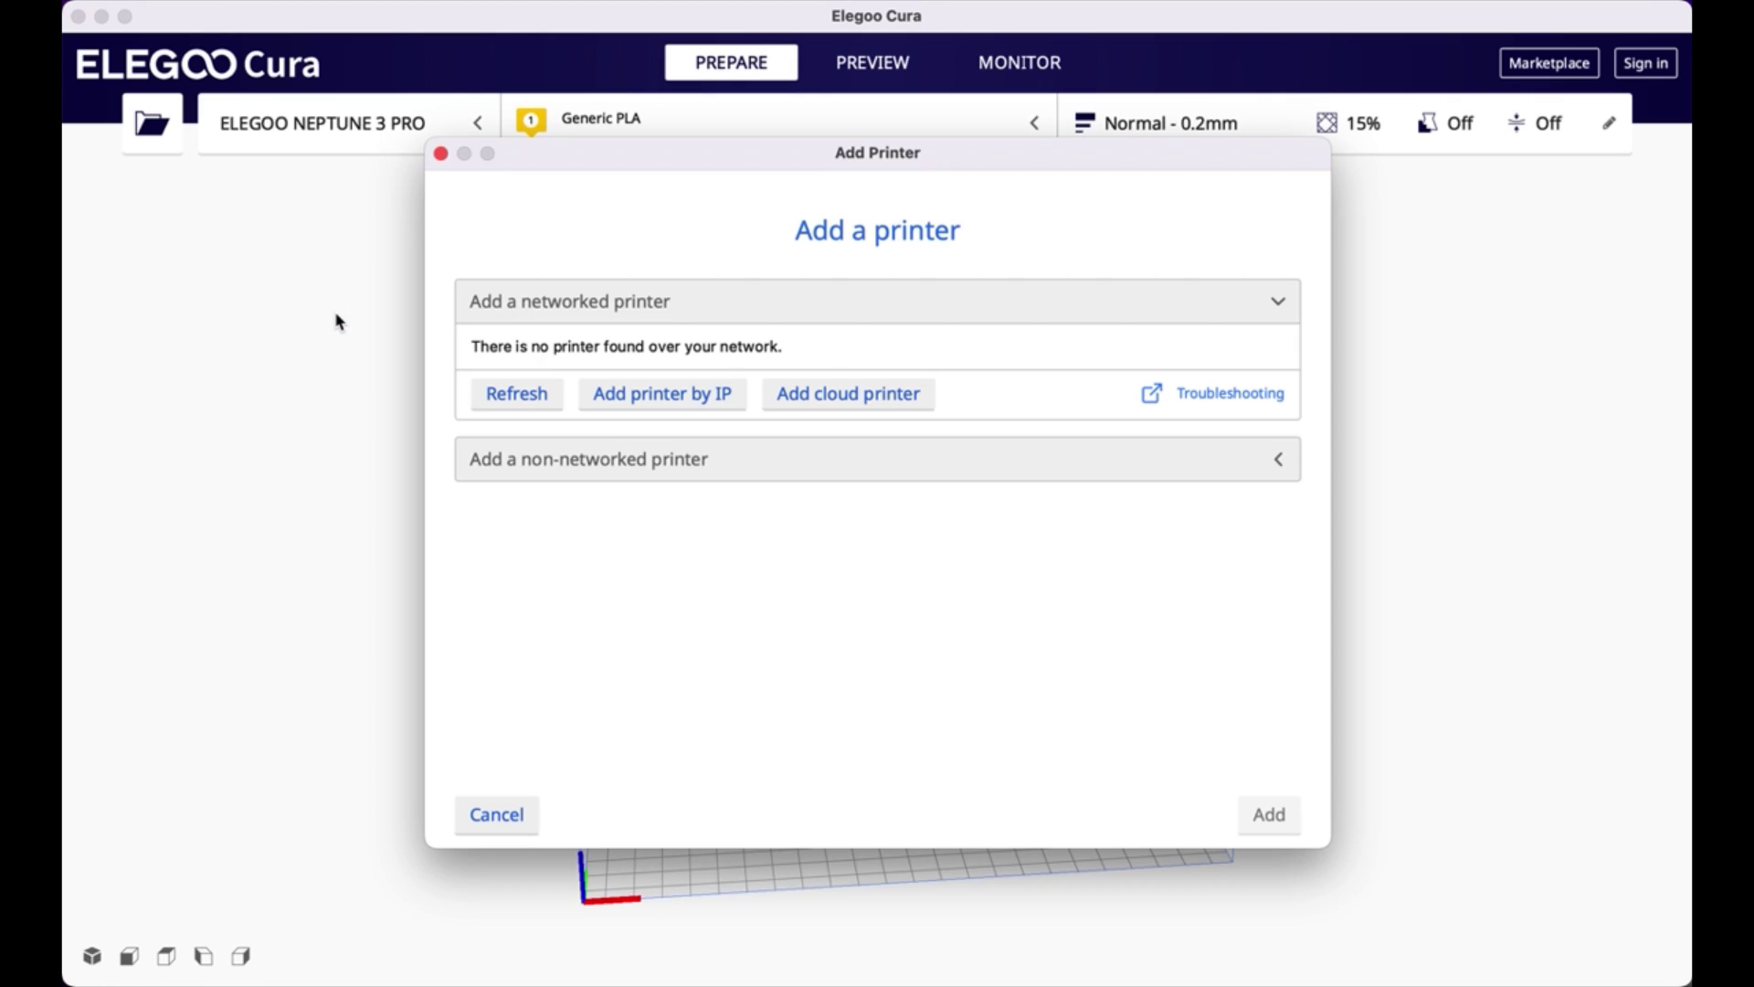
left_click(552, 465)
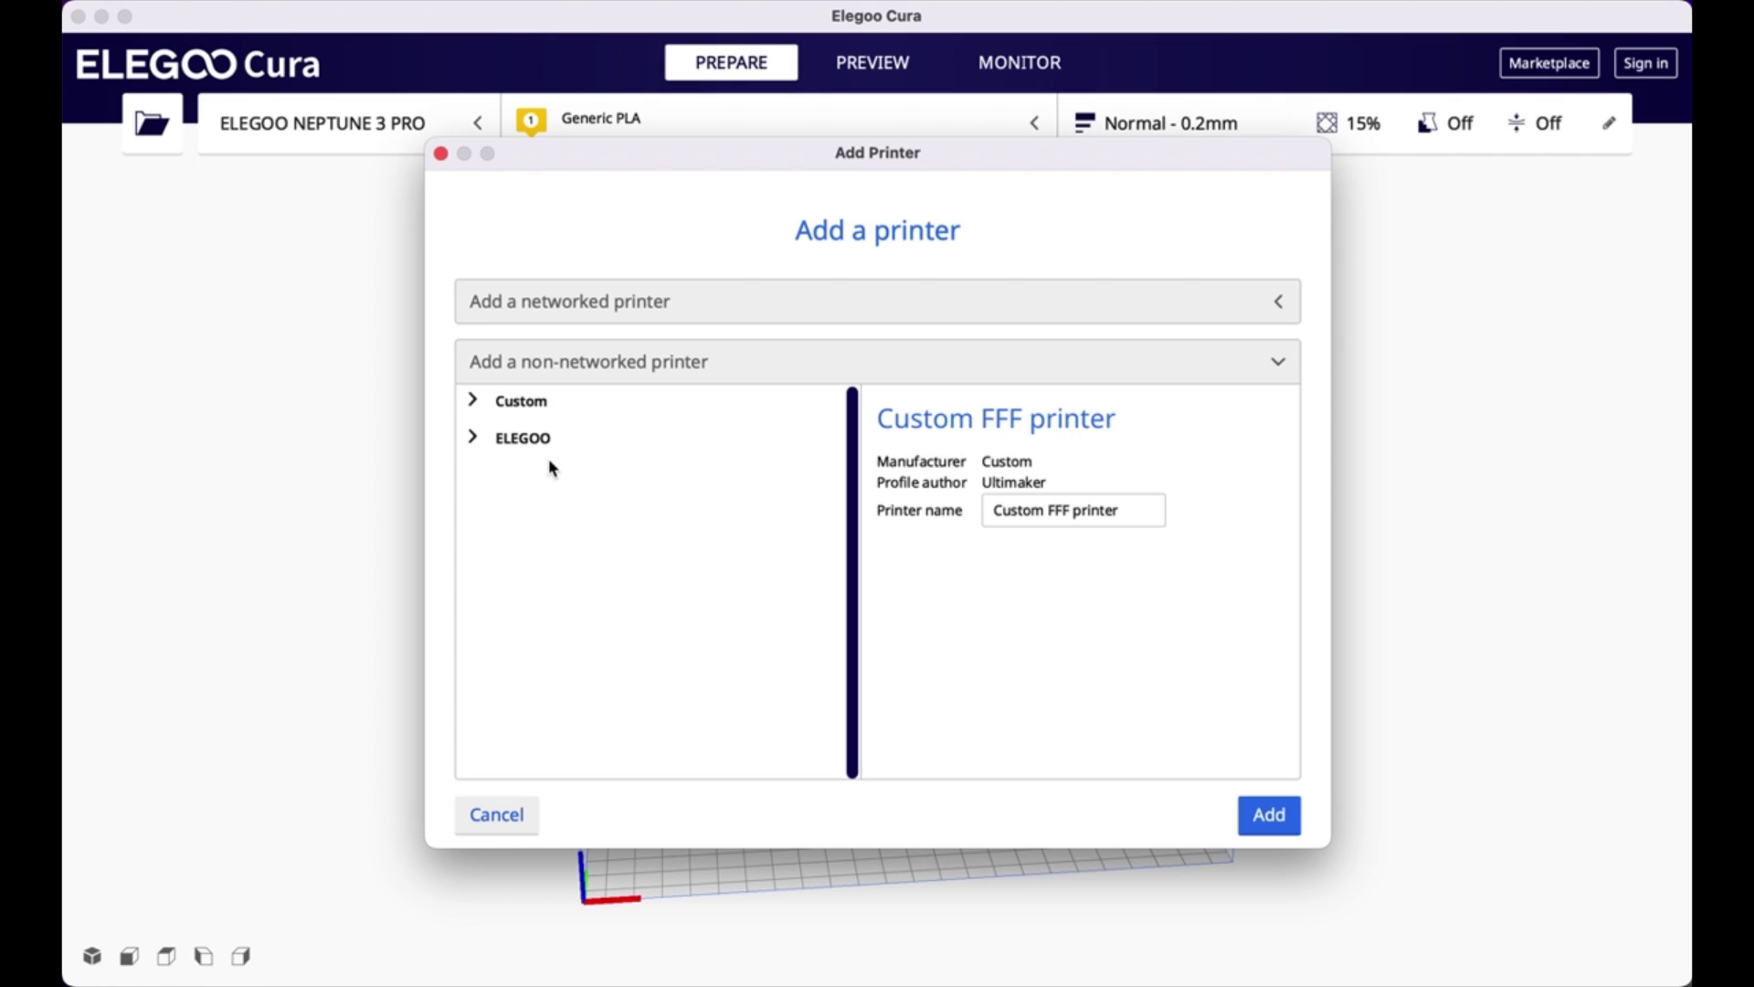
left_click(475, 442)
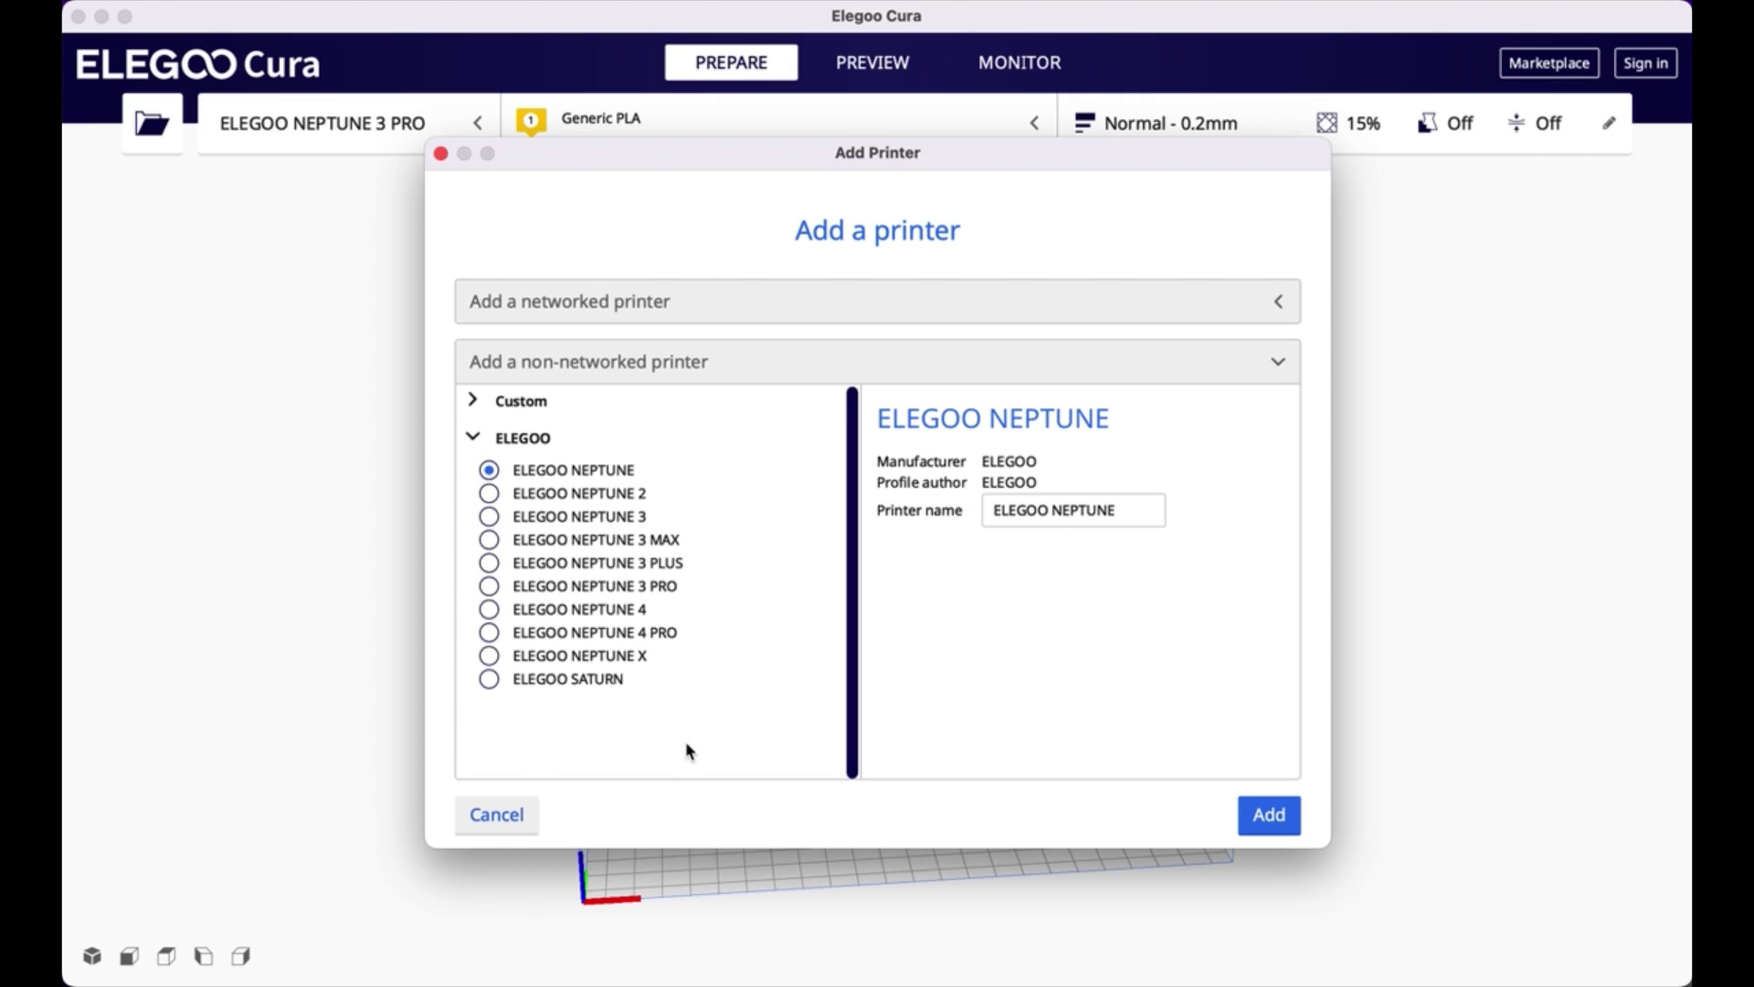
left_click(513, 816)
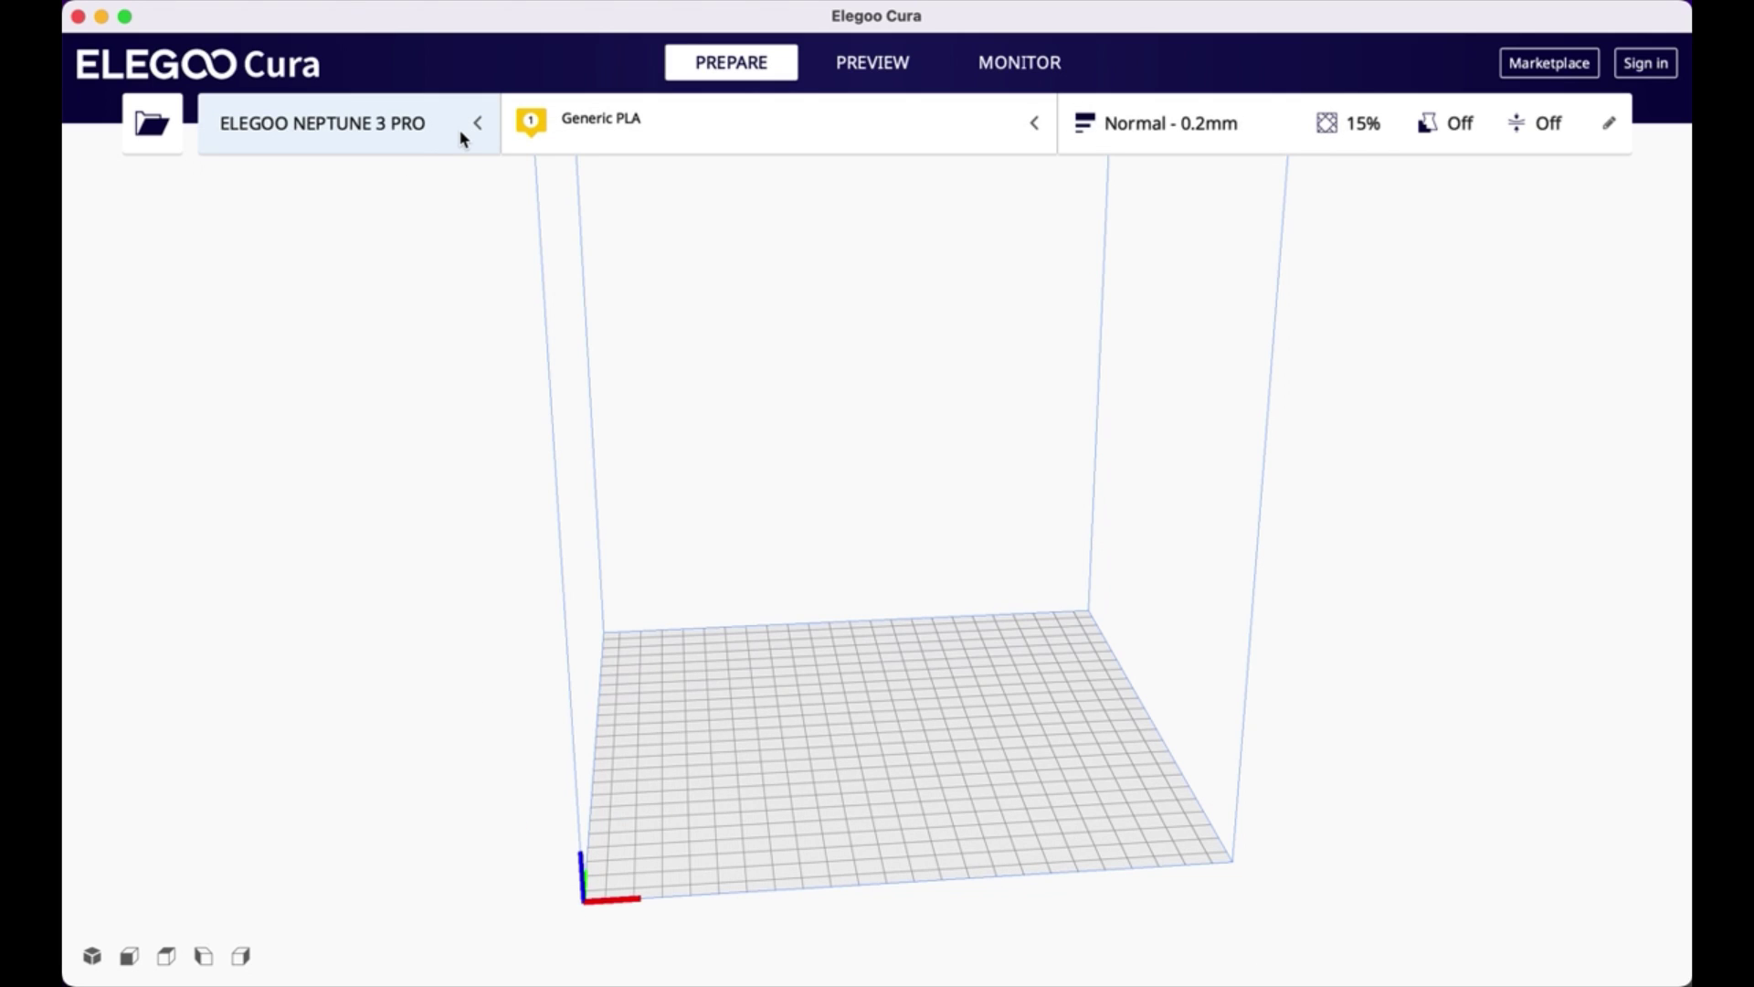
Step: Open Curled_Shark_v2.0_A.stl from Downloads, placing the 92.8 x 85.2 x 37.0 mm model
left_click(238, 0)
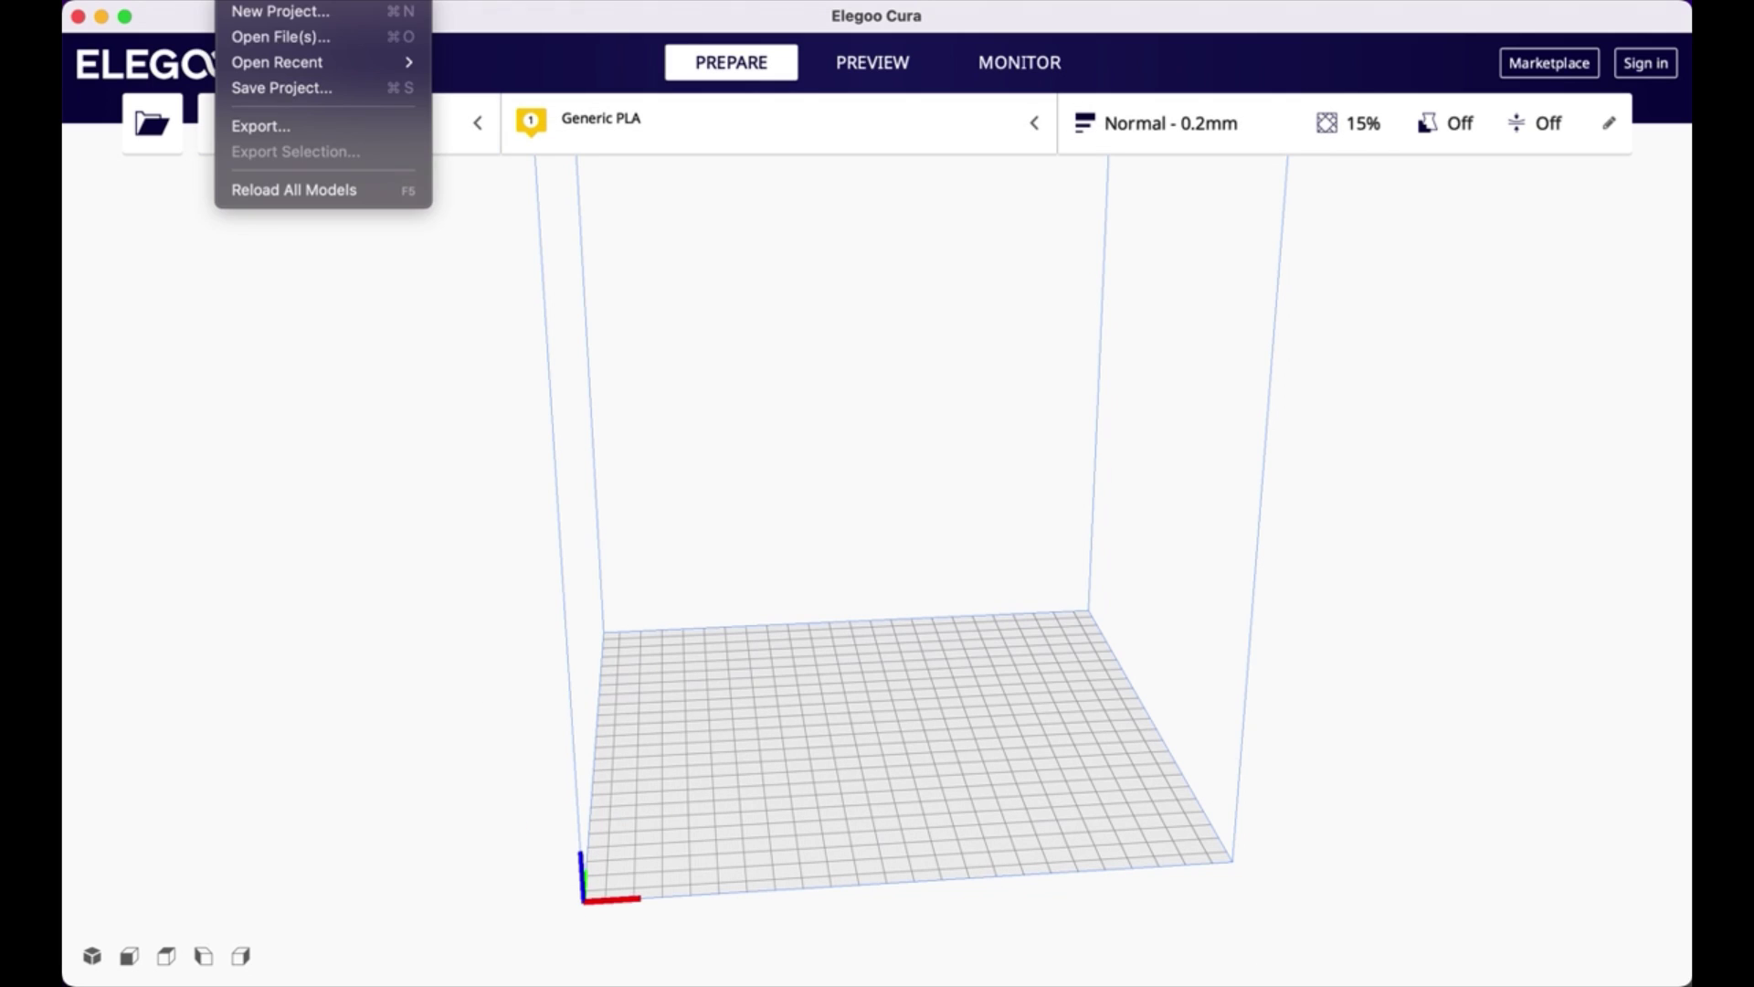
left_click(563, 195)
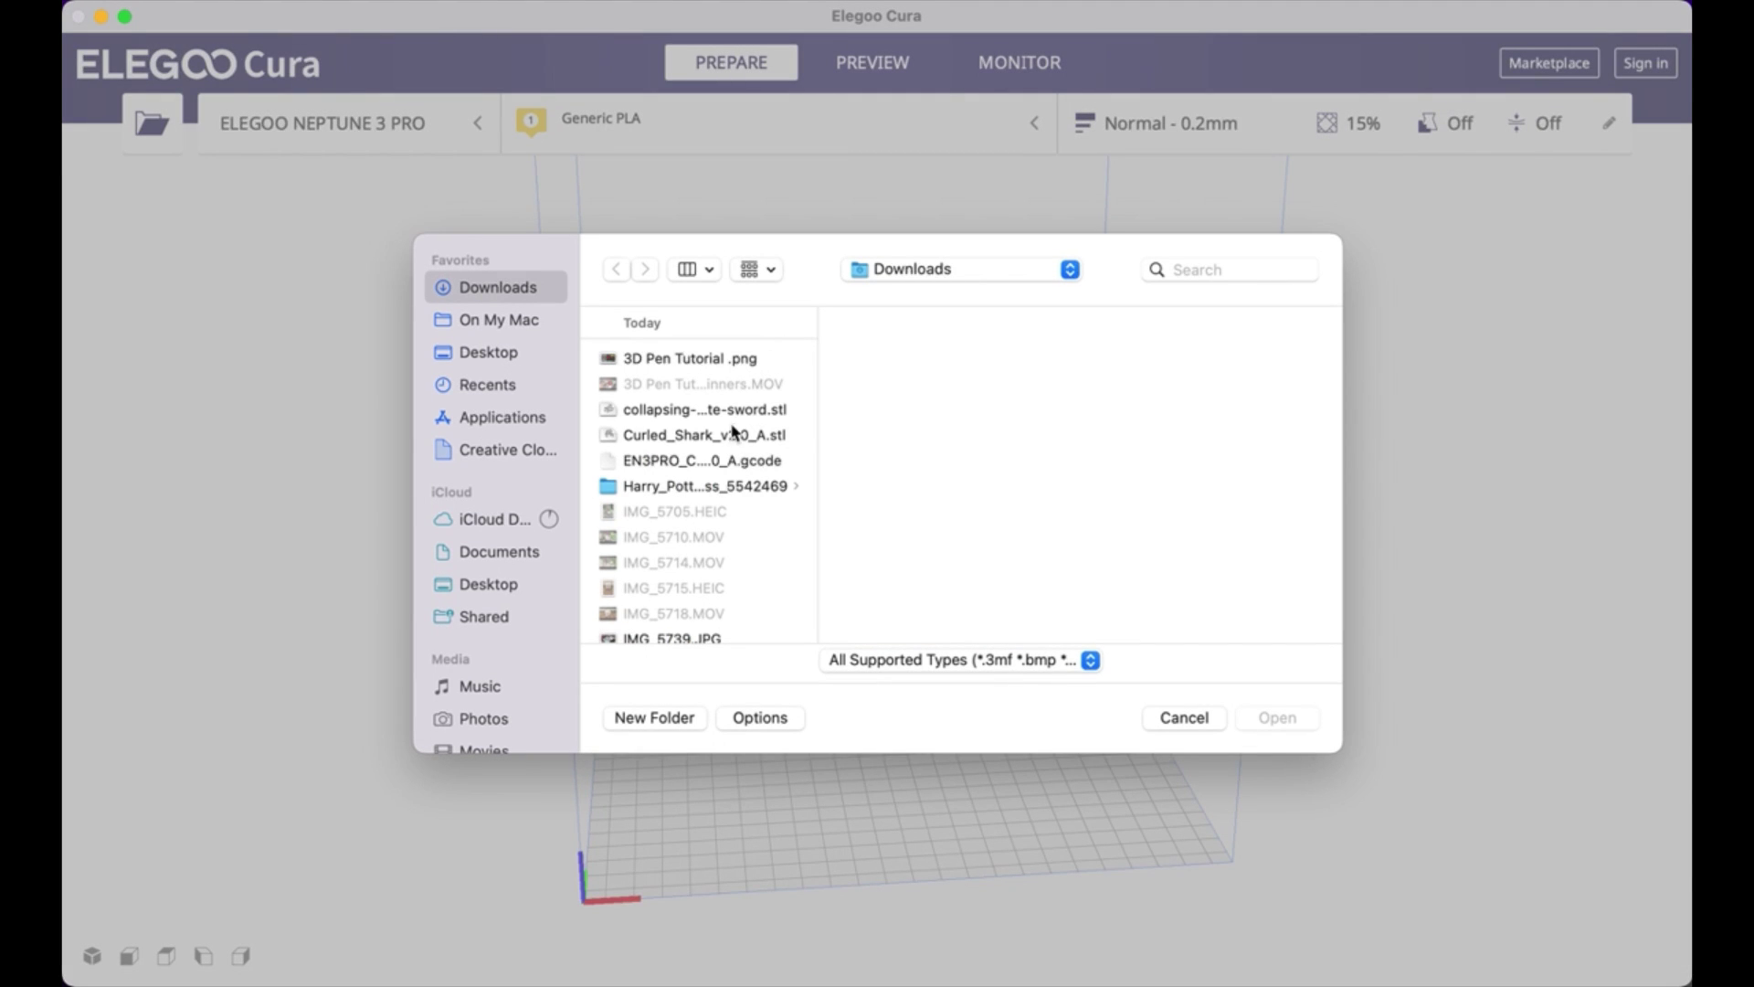
left_click(734, 434)
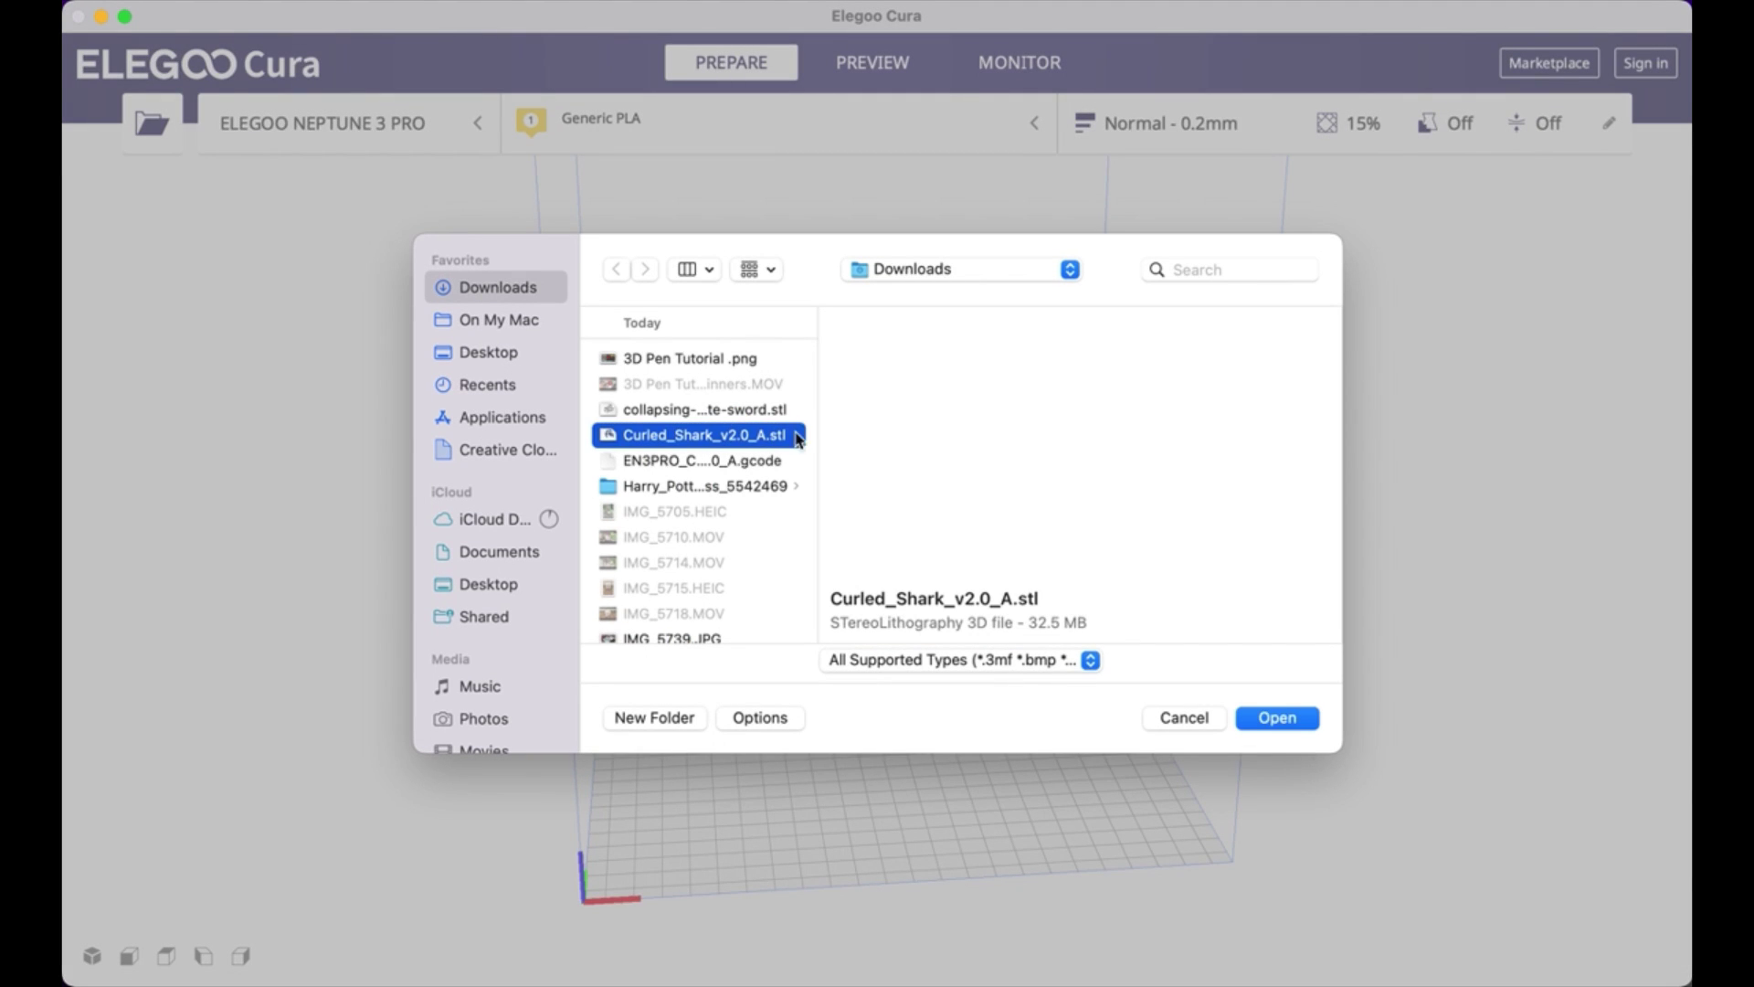
left_click(1266, 717)
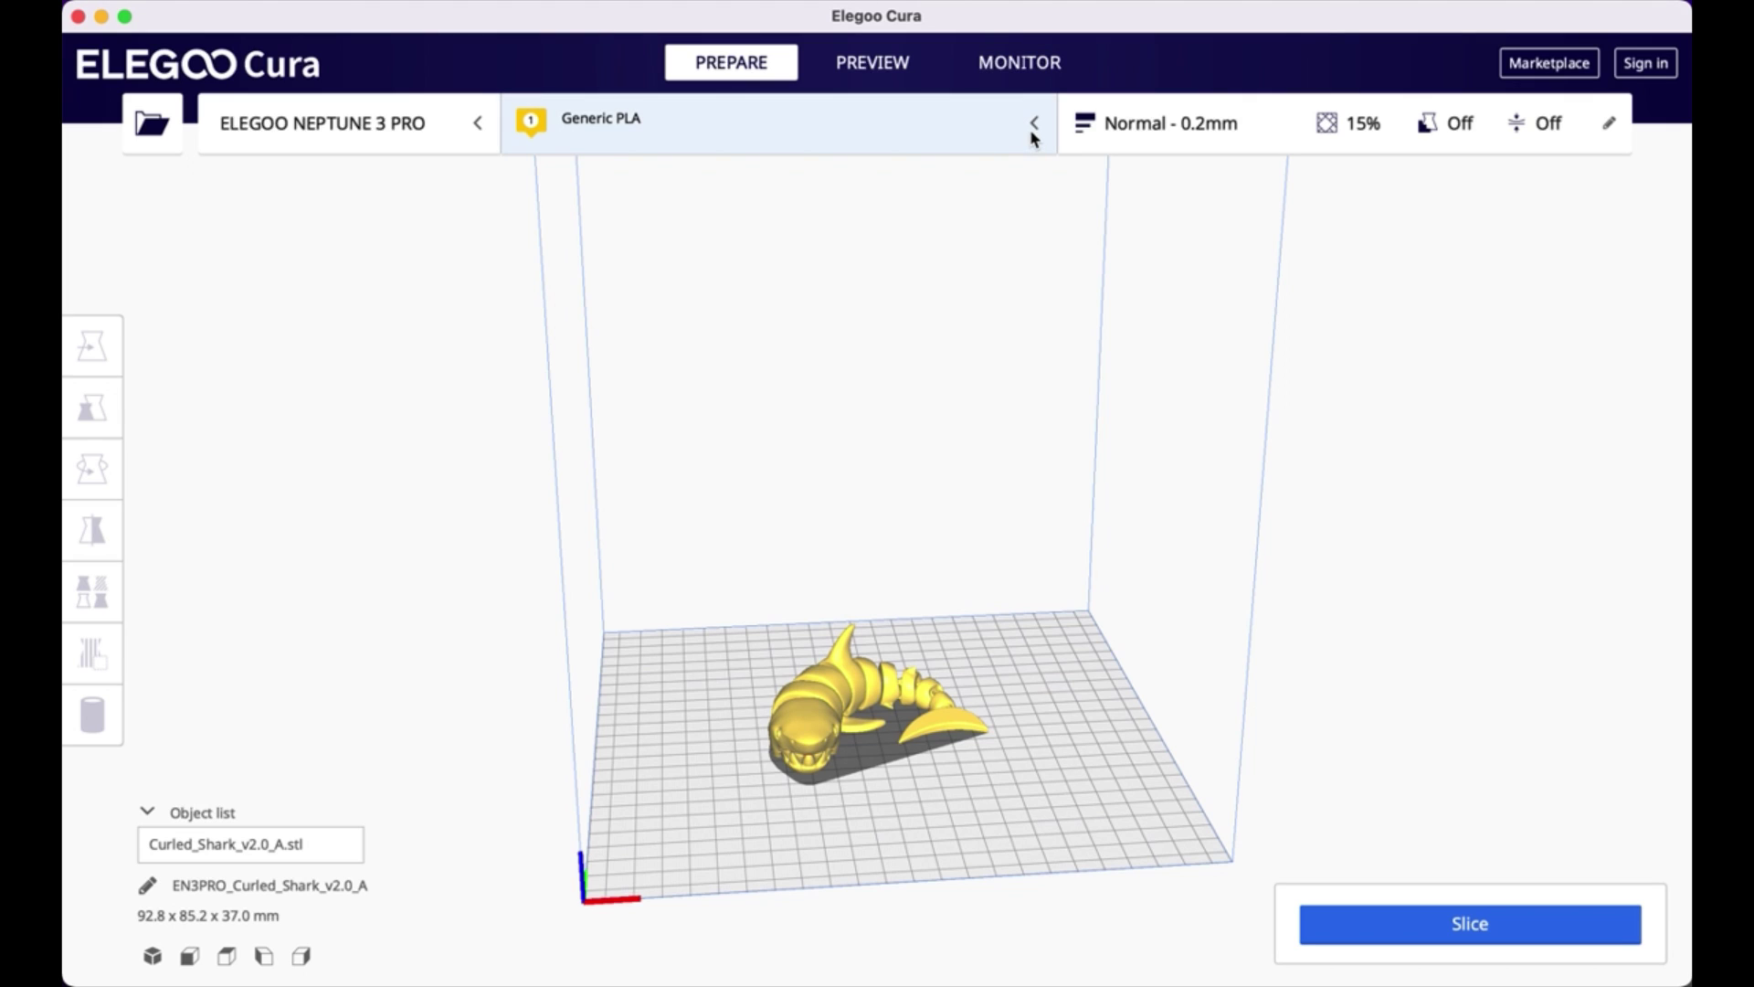
left_click(1033, 138)
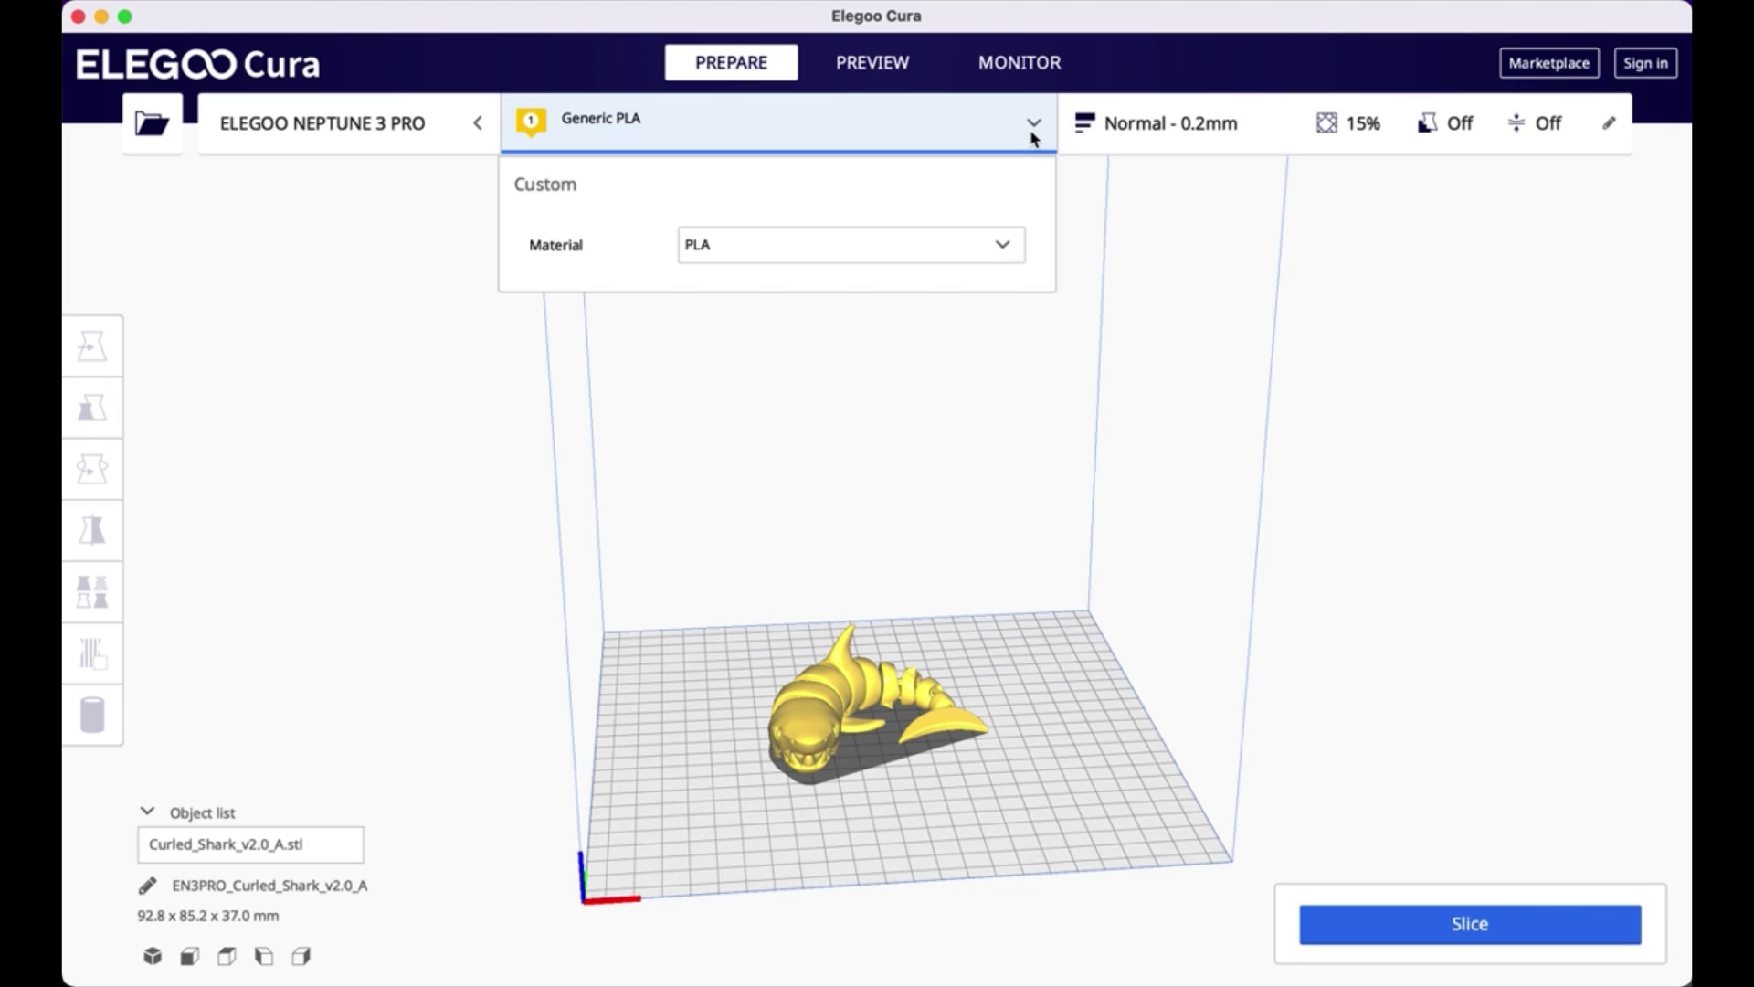
left_click(1004, 247)
mouse_move(1005, 284)
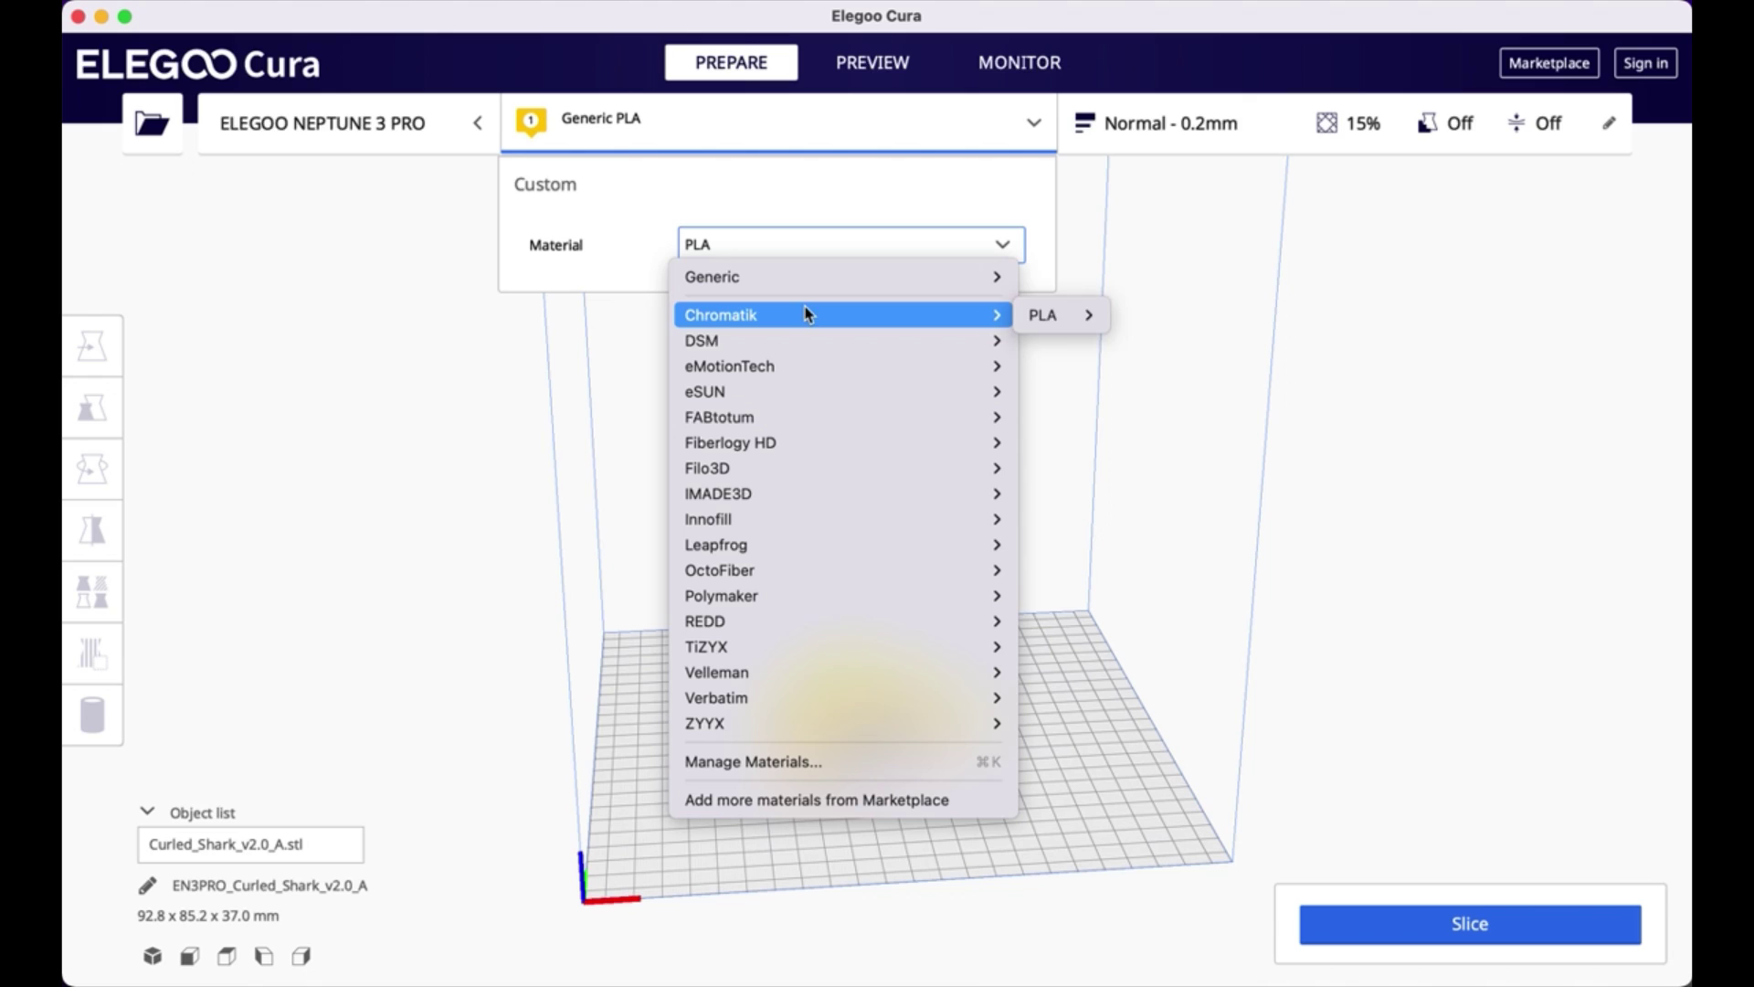
mouse_move(798, 345)
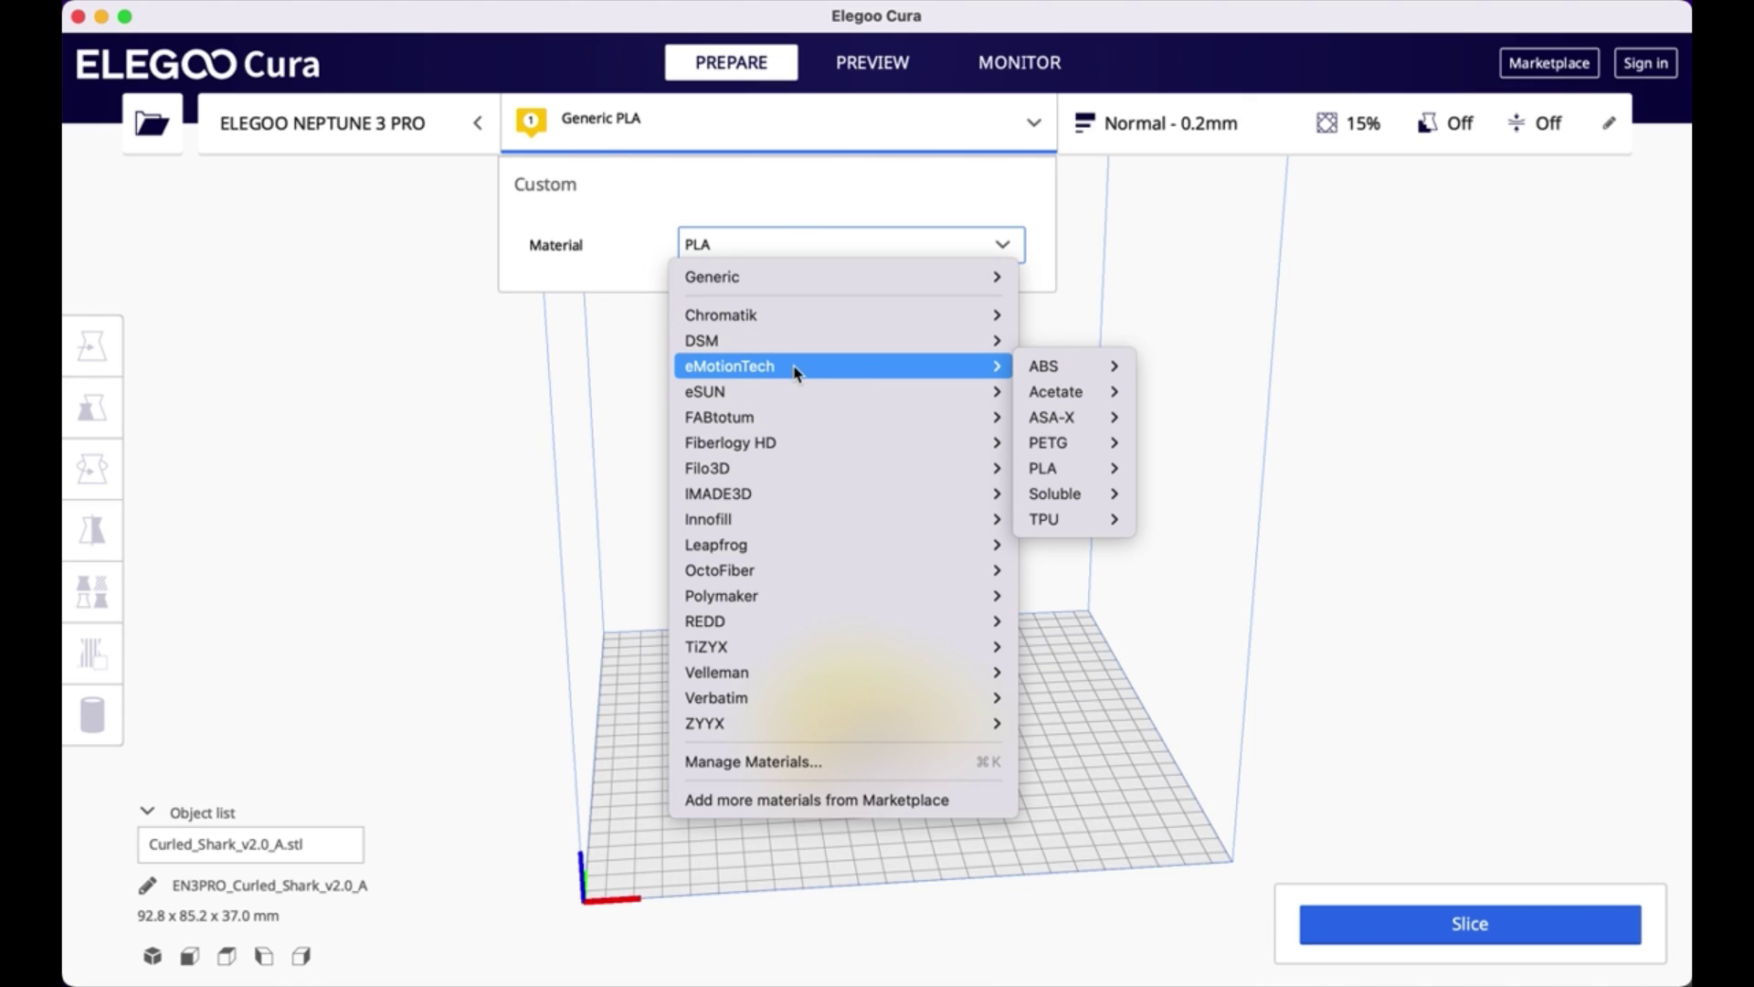
mouse_move(766, 395)
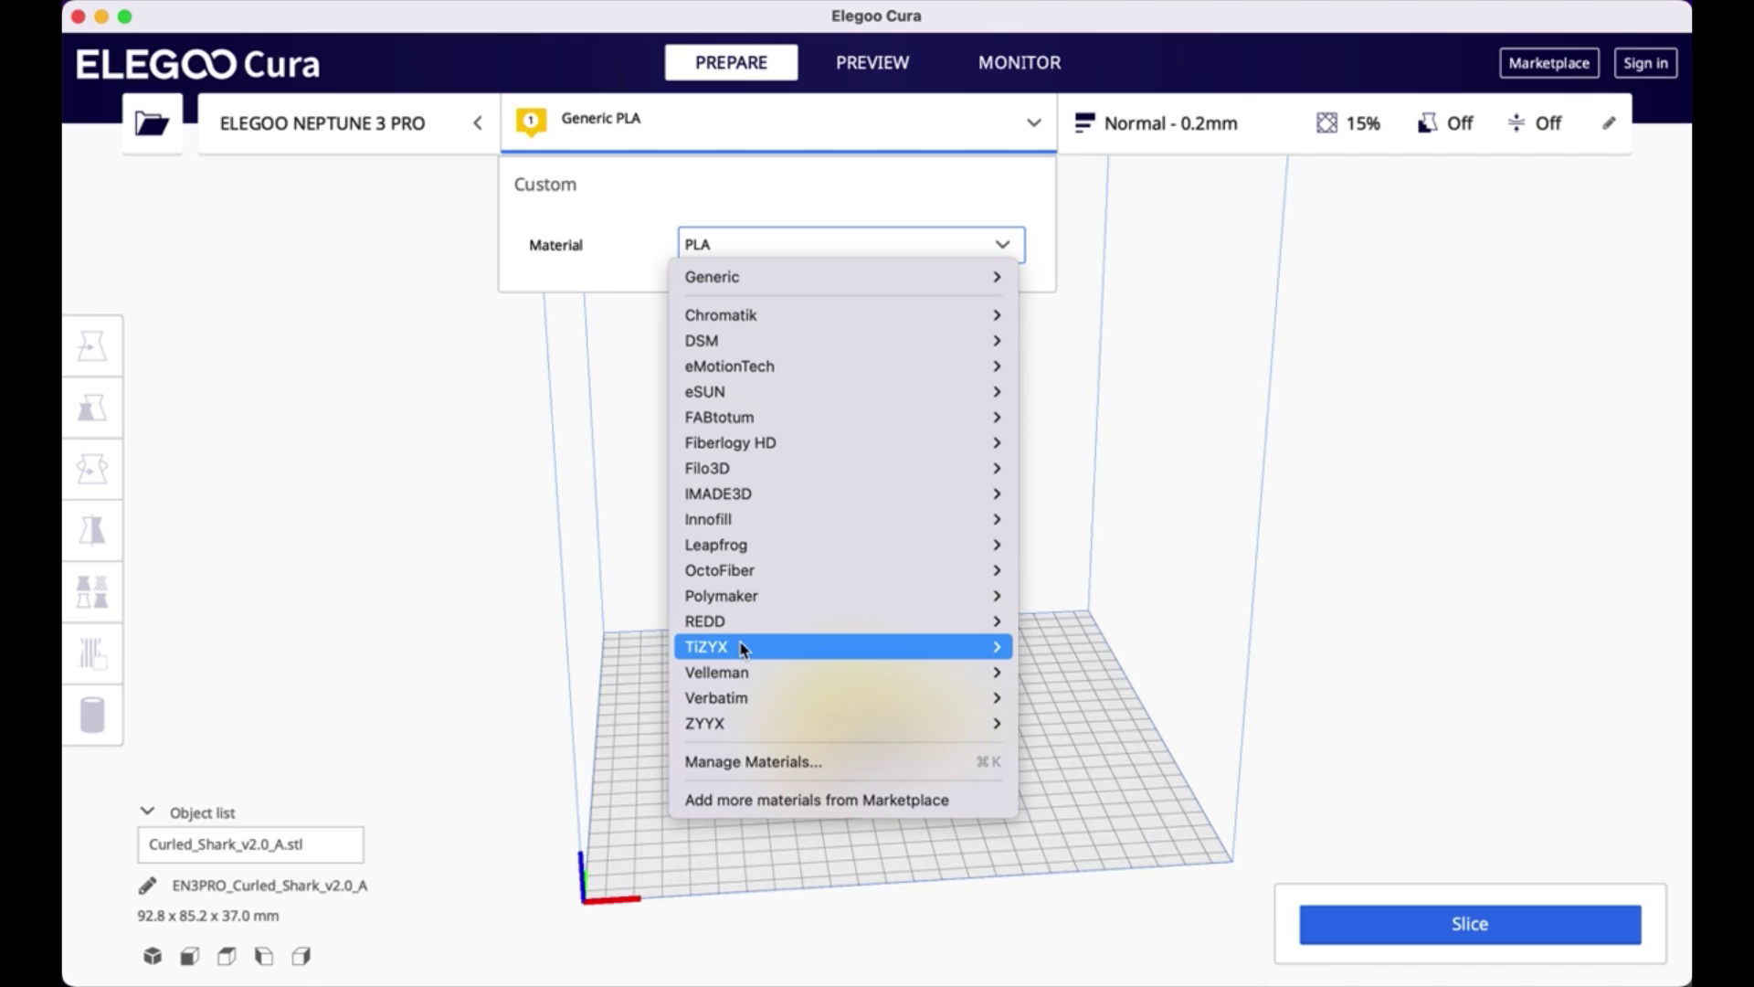
mouse_move(722, 278)
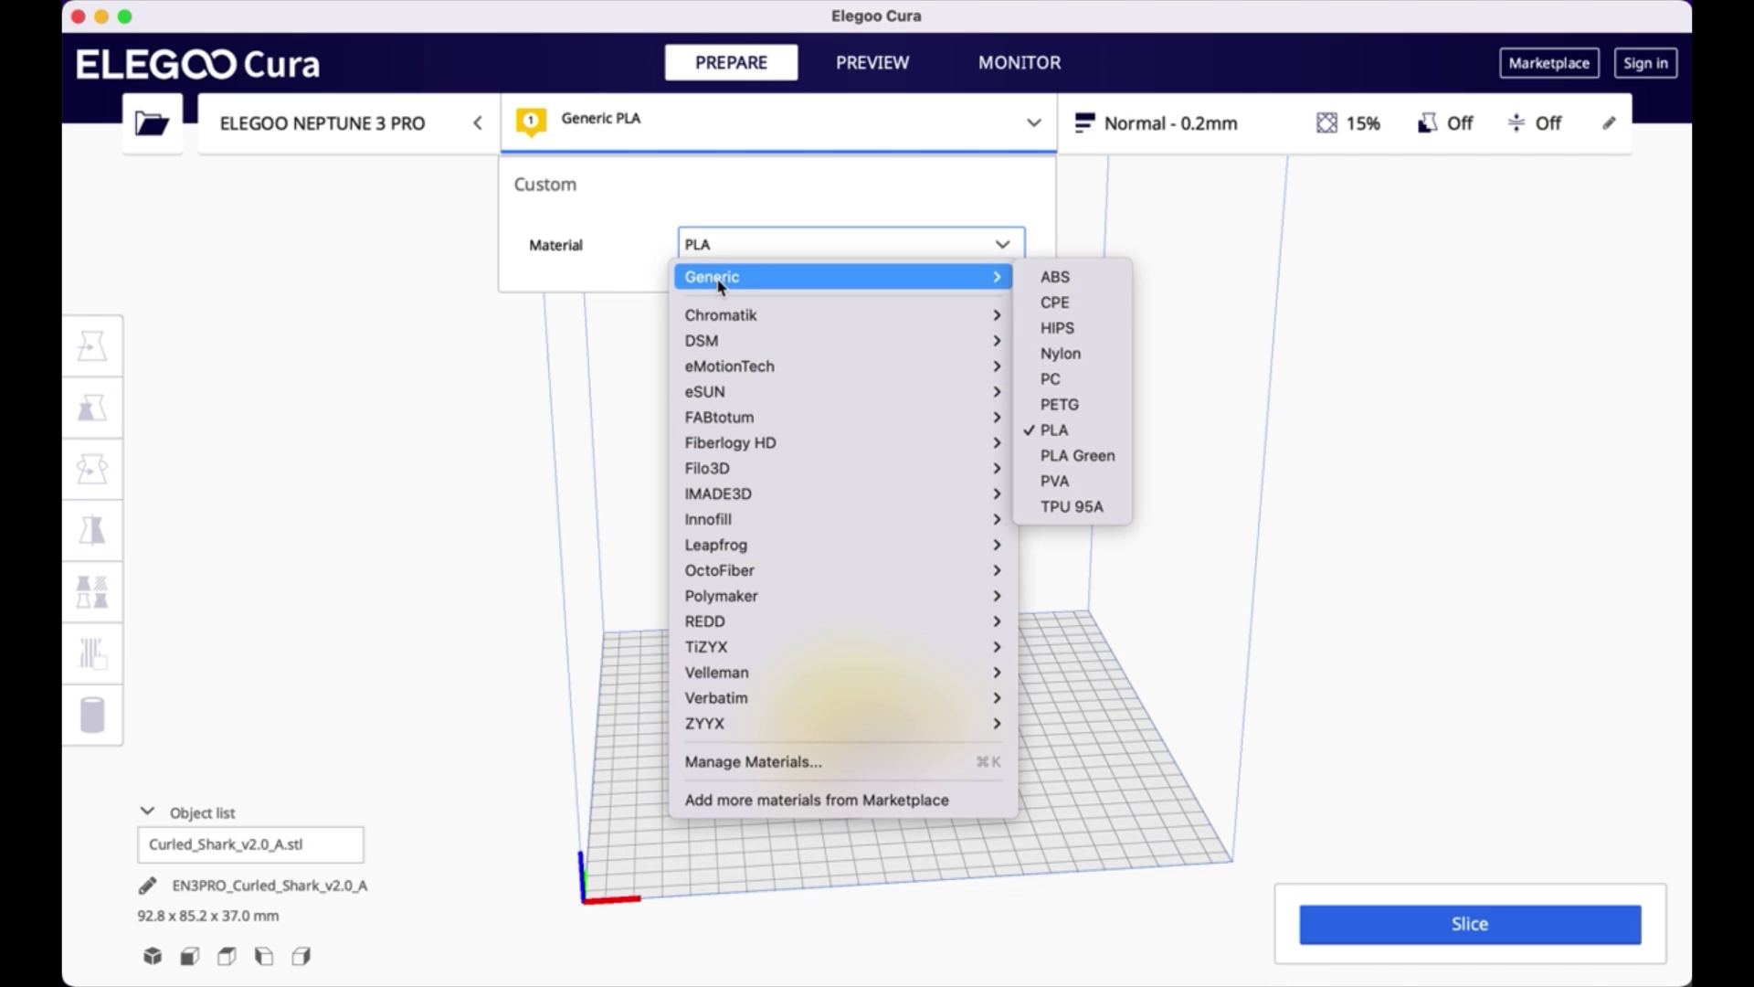
left_click(1062, 430)
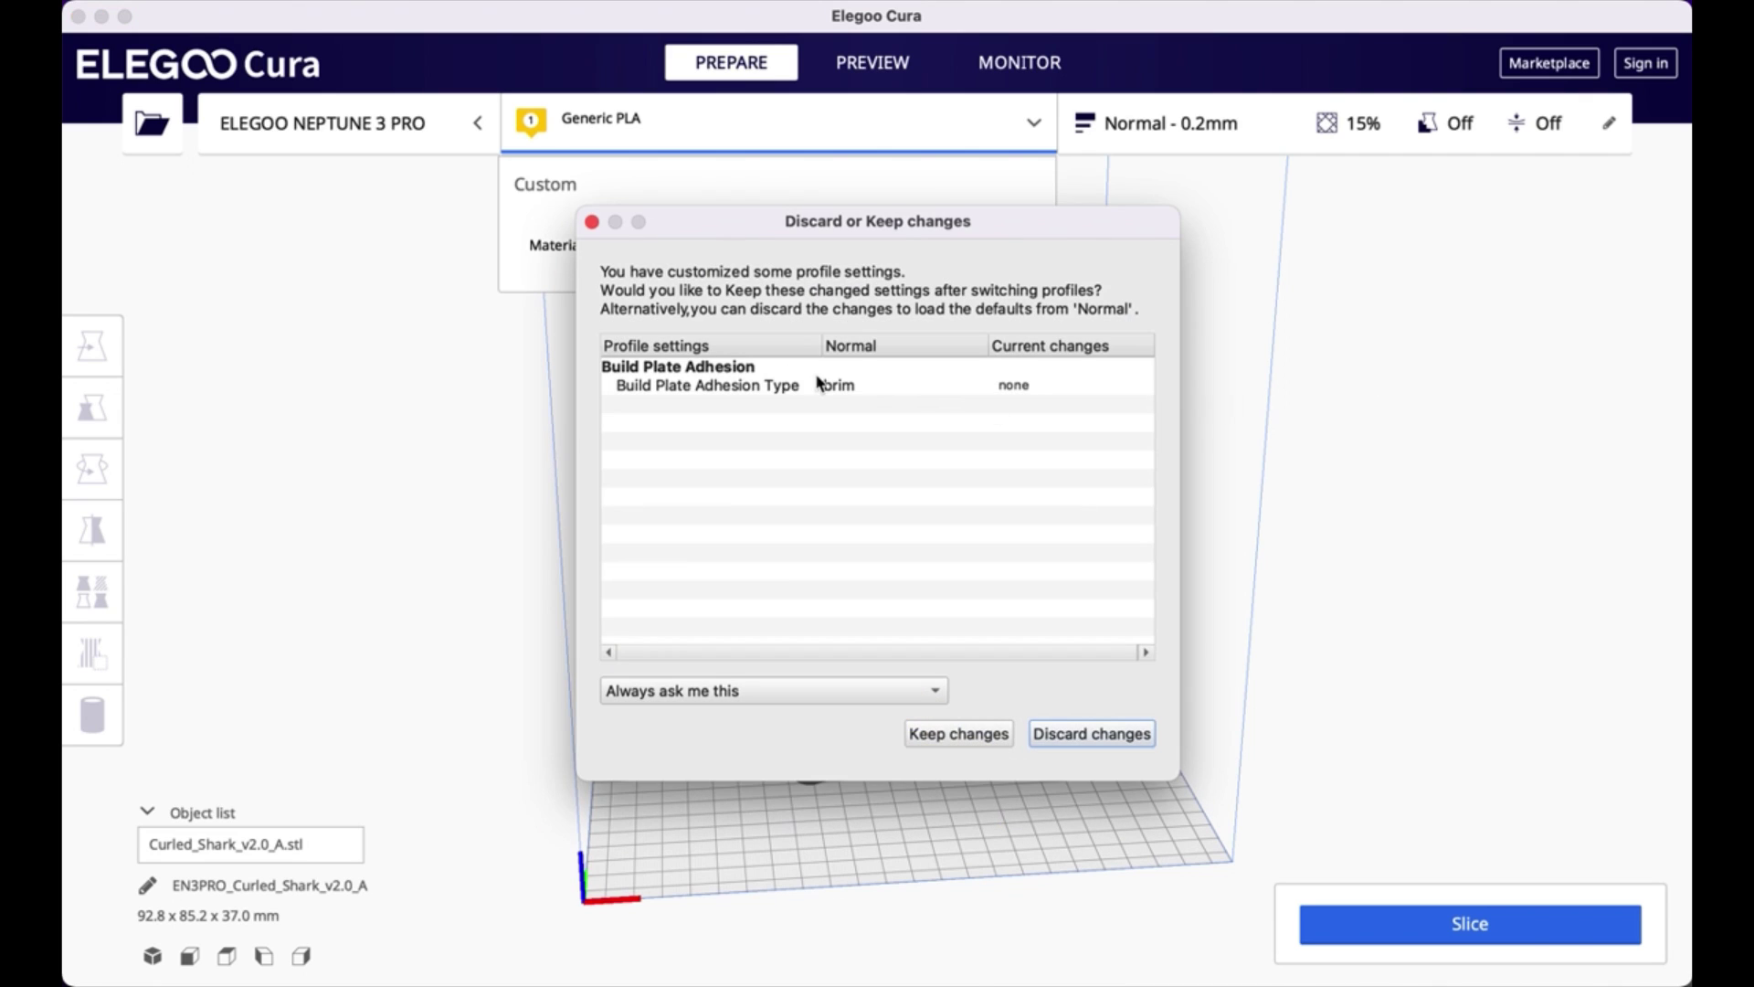
left_click(592, 221)
left_click(1258, 305)
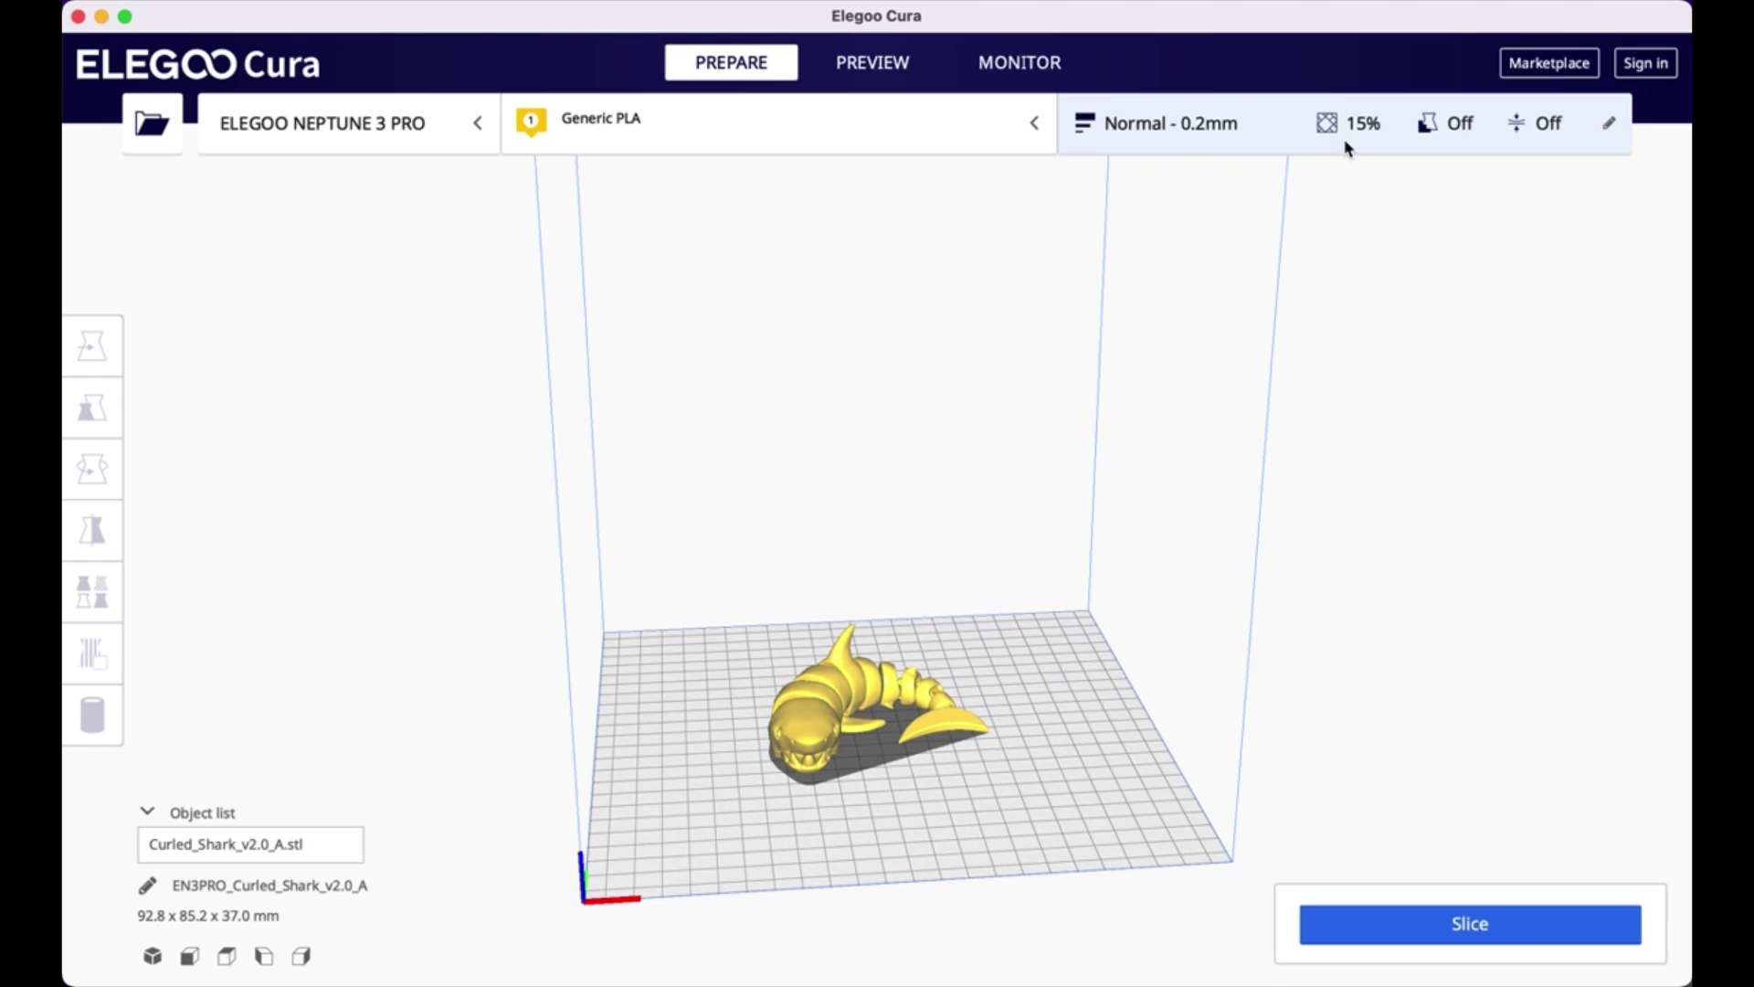
left_click(1611, 126)
mouse_move(1268, 347)
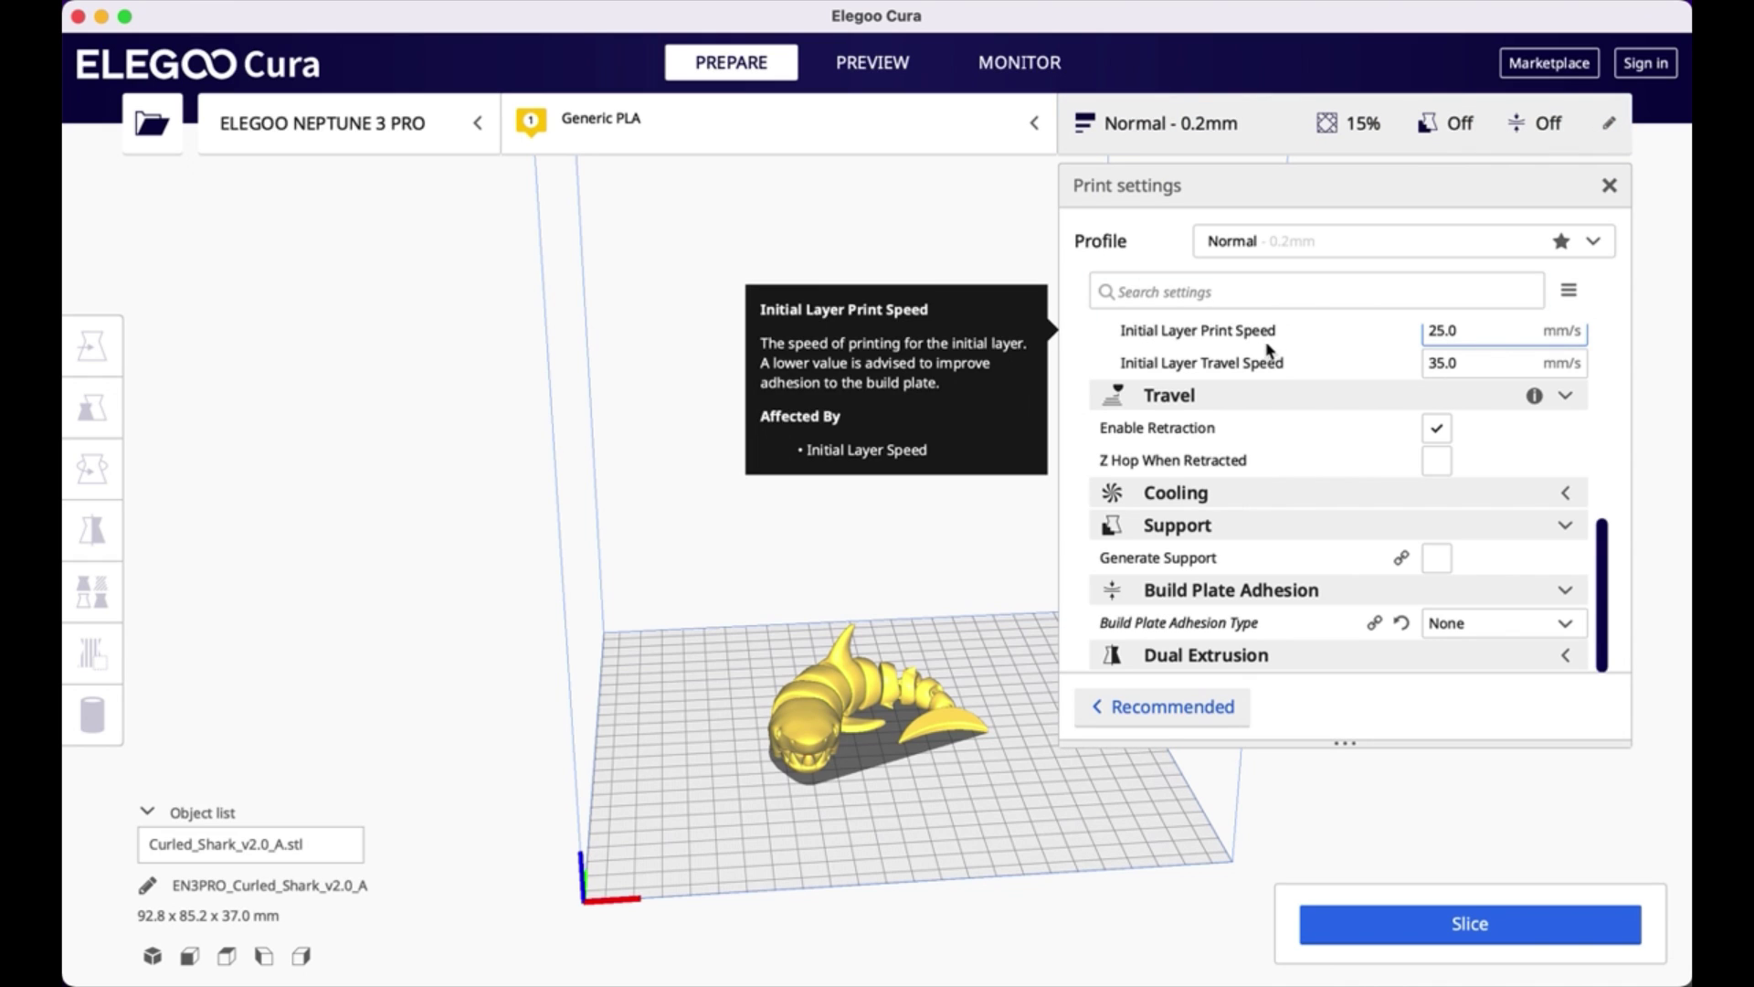
scroll(1256, 361, "up", 5)
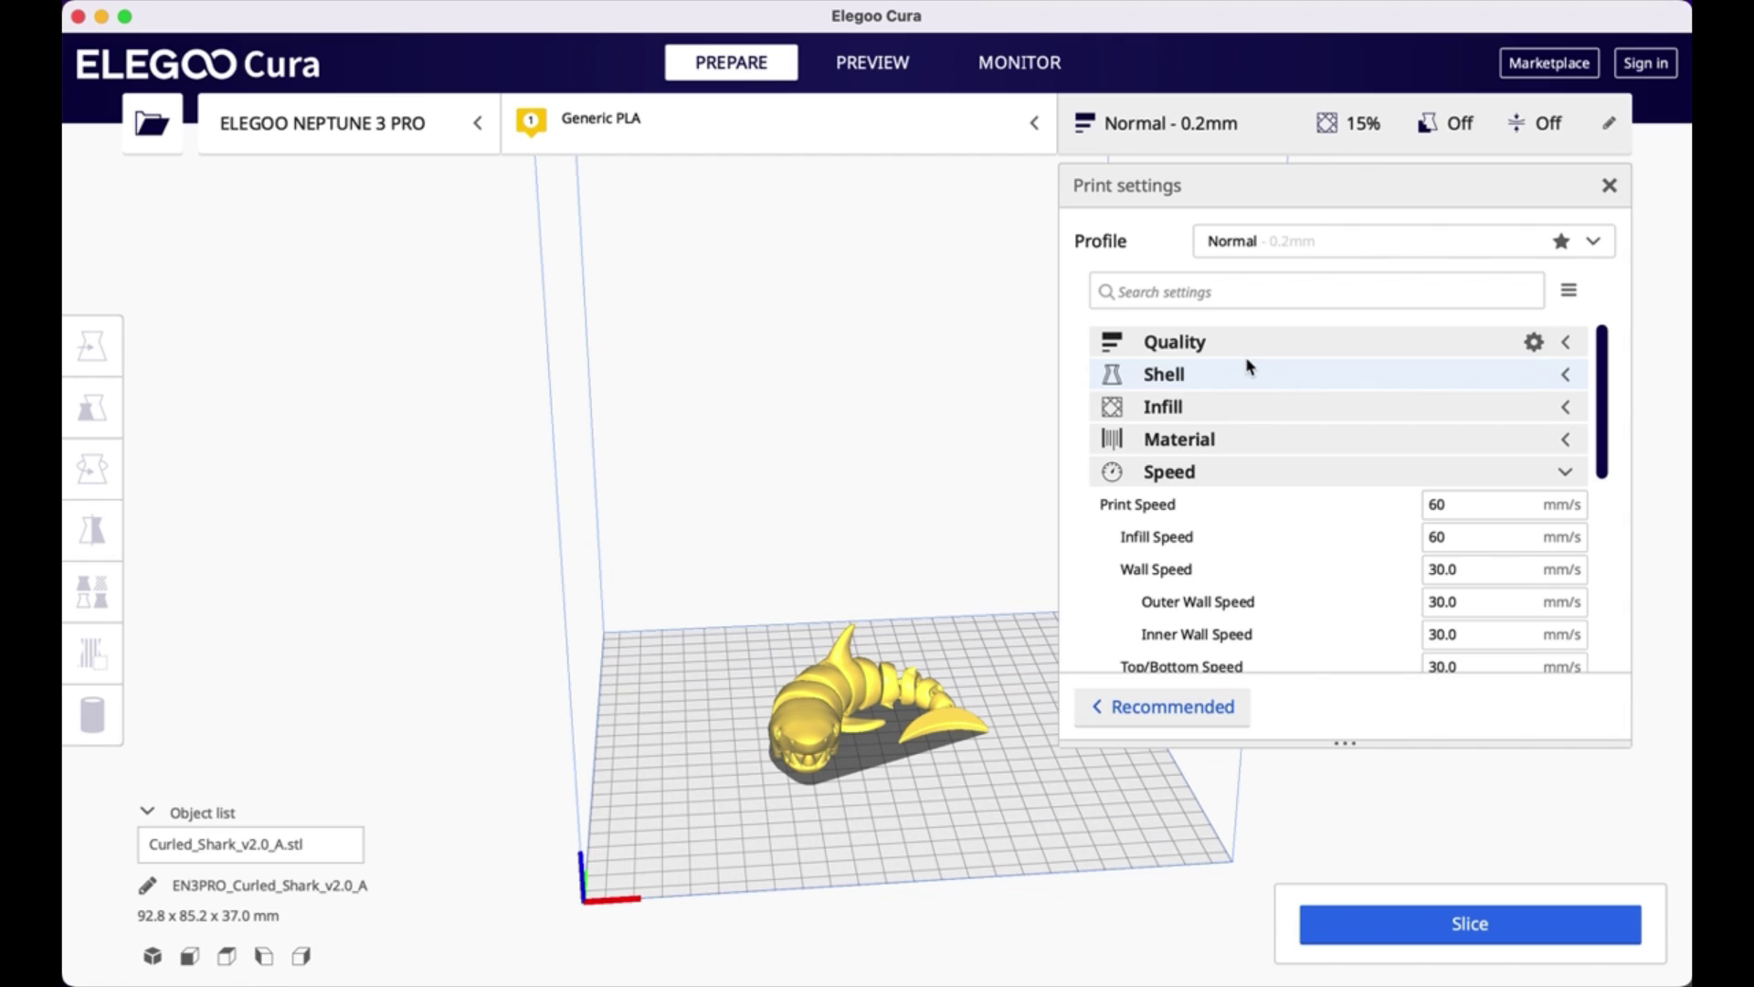
scroll(1245, 505, "down", 10)
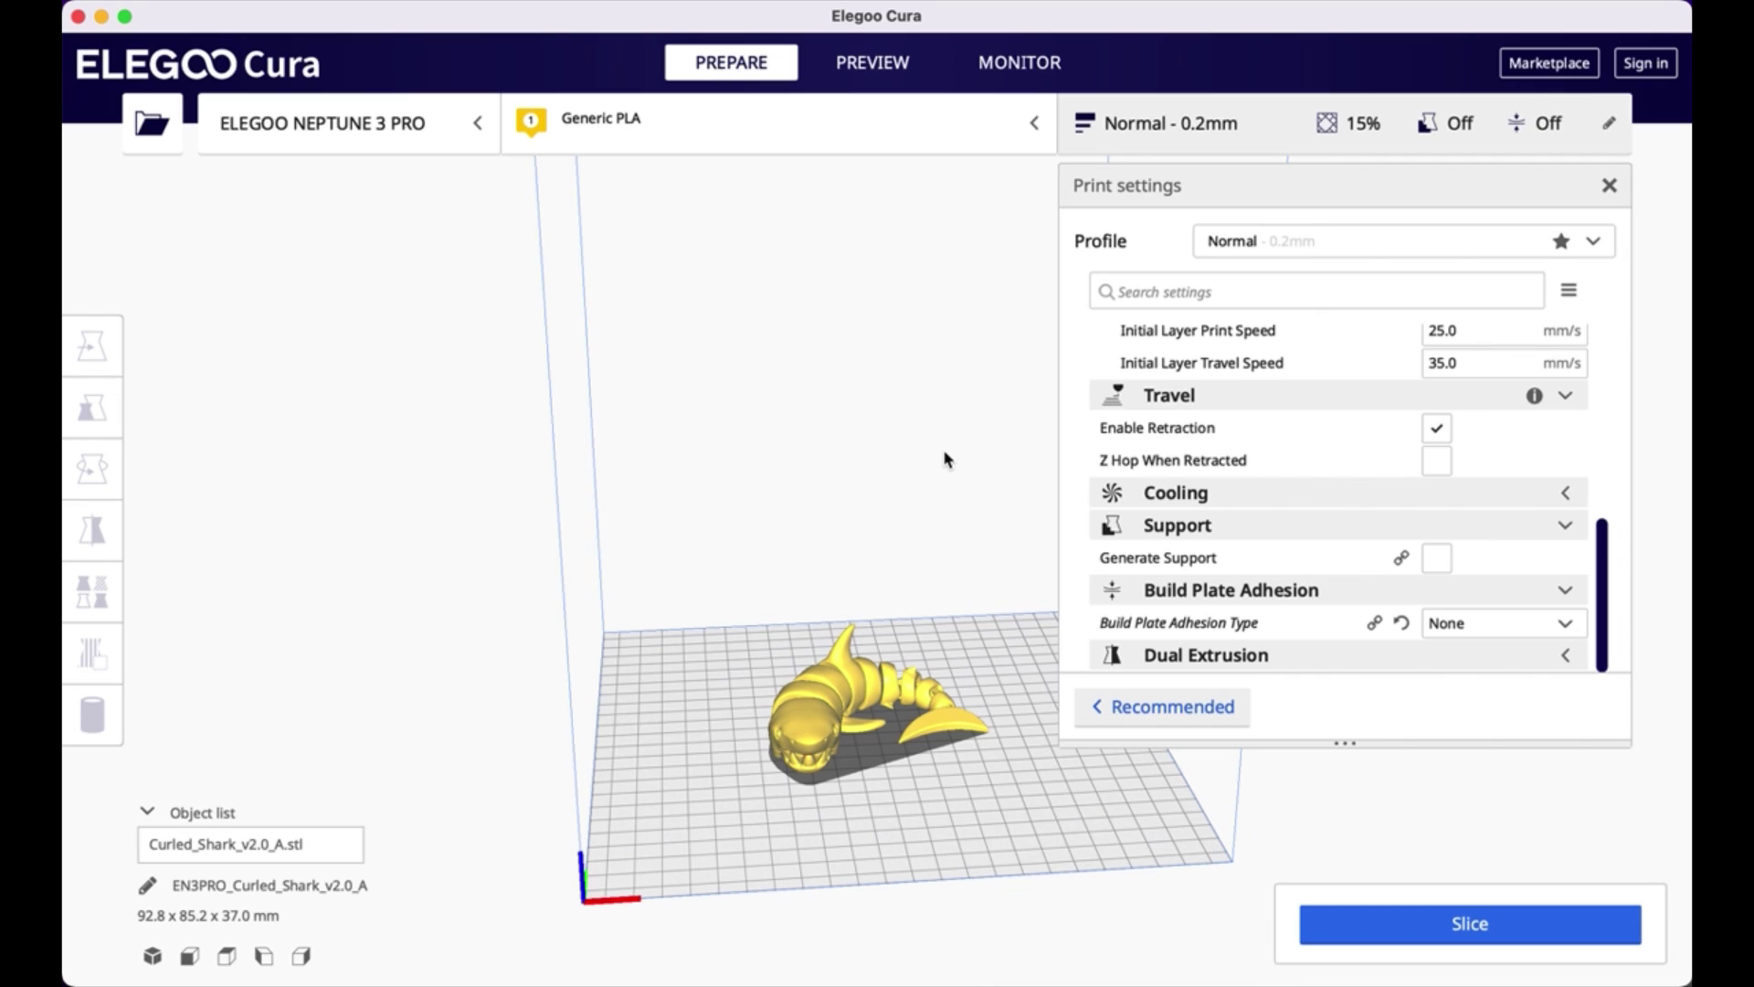
mouse_move(1315, 564)
left_click(1568, 627)
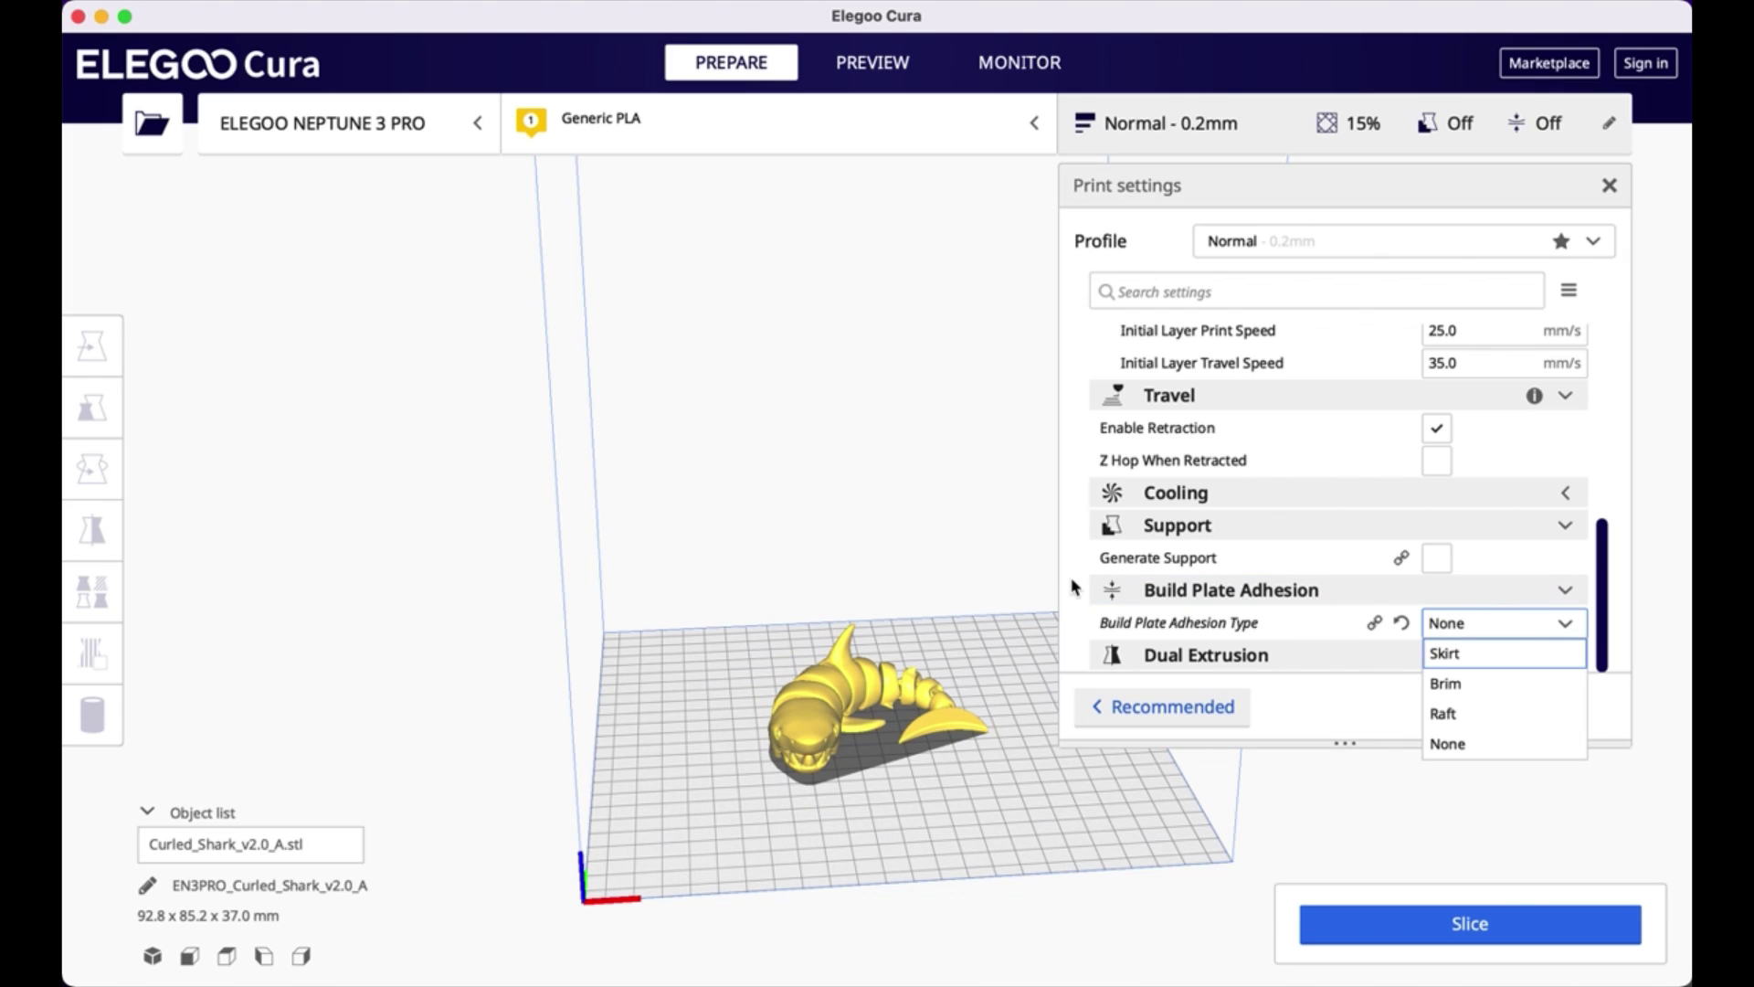
left_click(1484, 627)
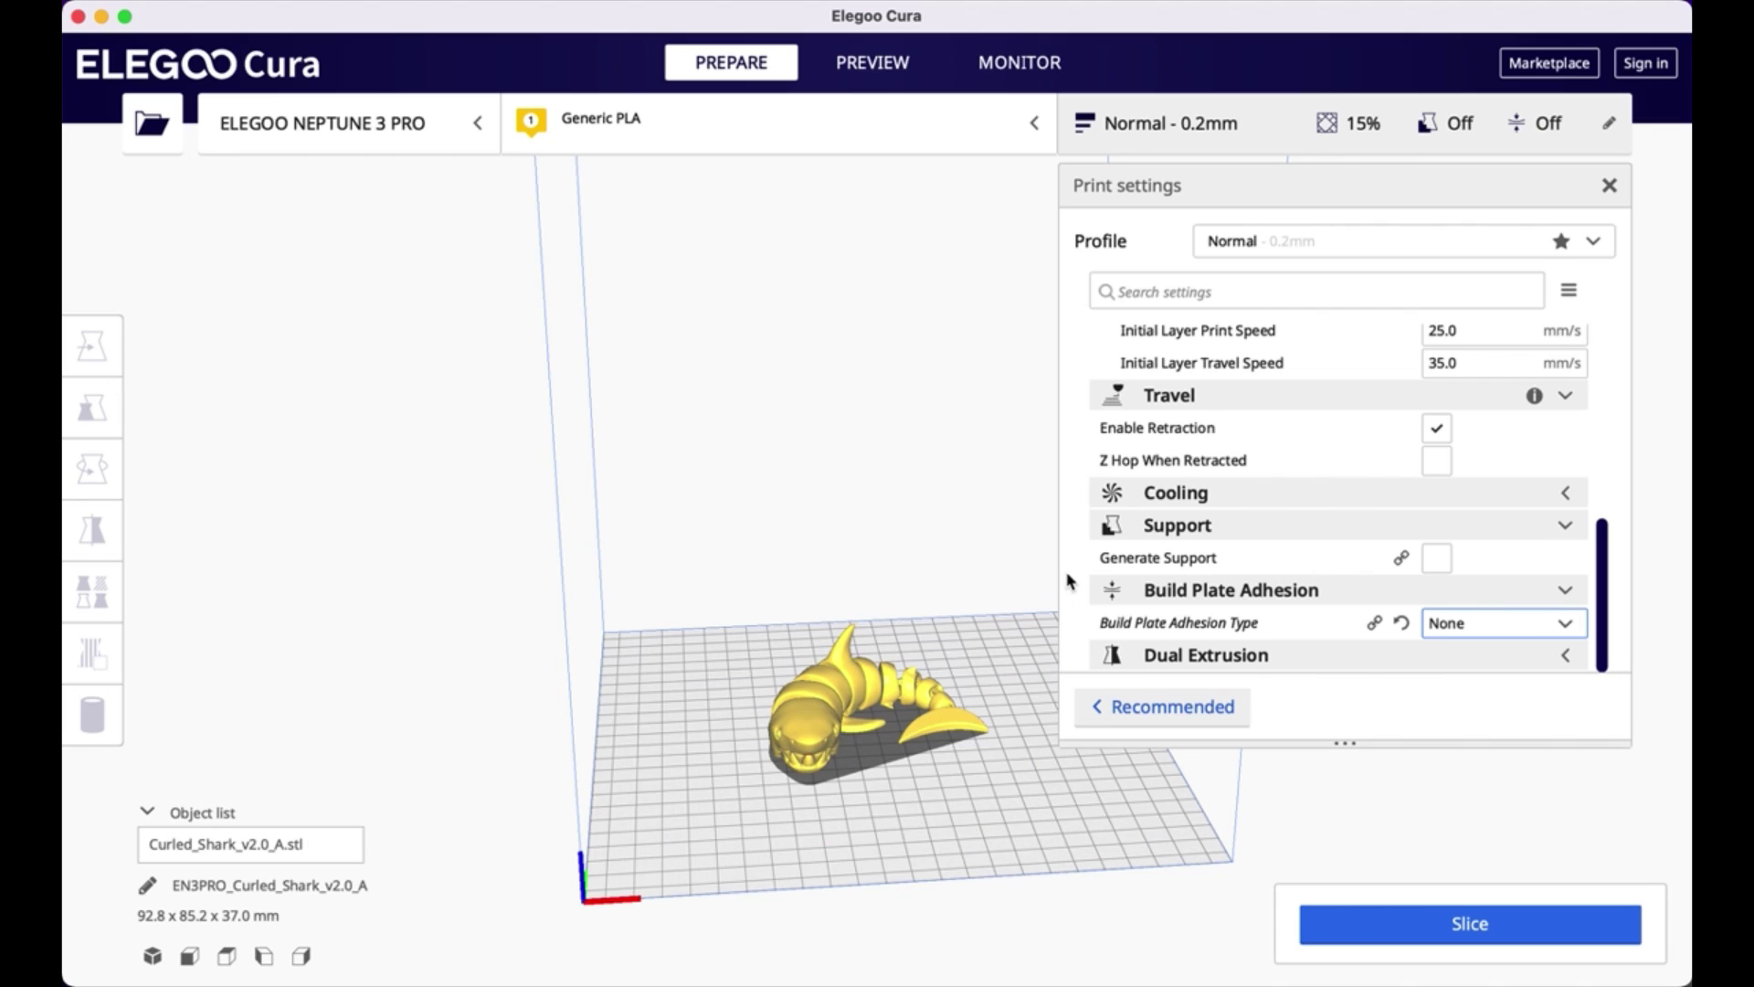
left_click(1594, 143)
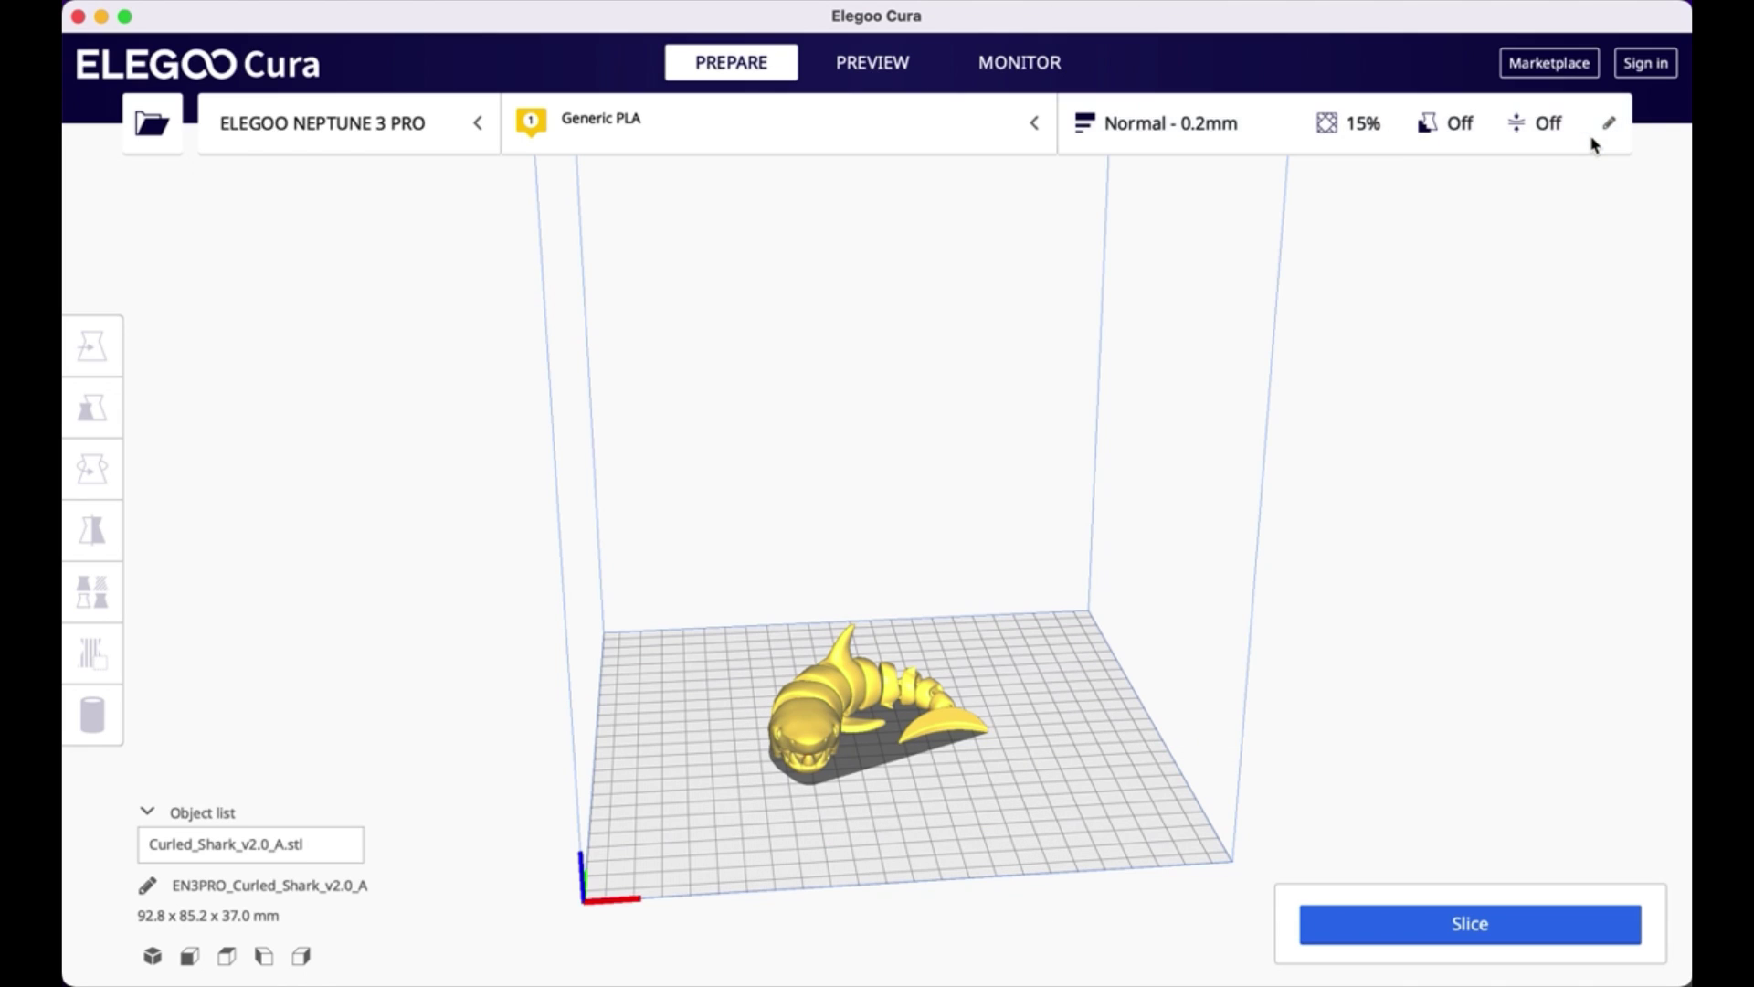
Step: Slice the curled shark using the Normal 0.2mm profile with Generic PLA
left_click(1361, 922)
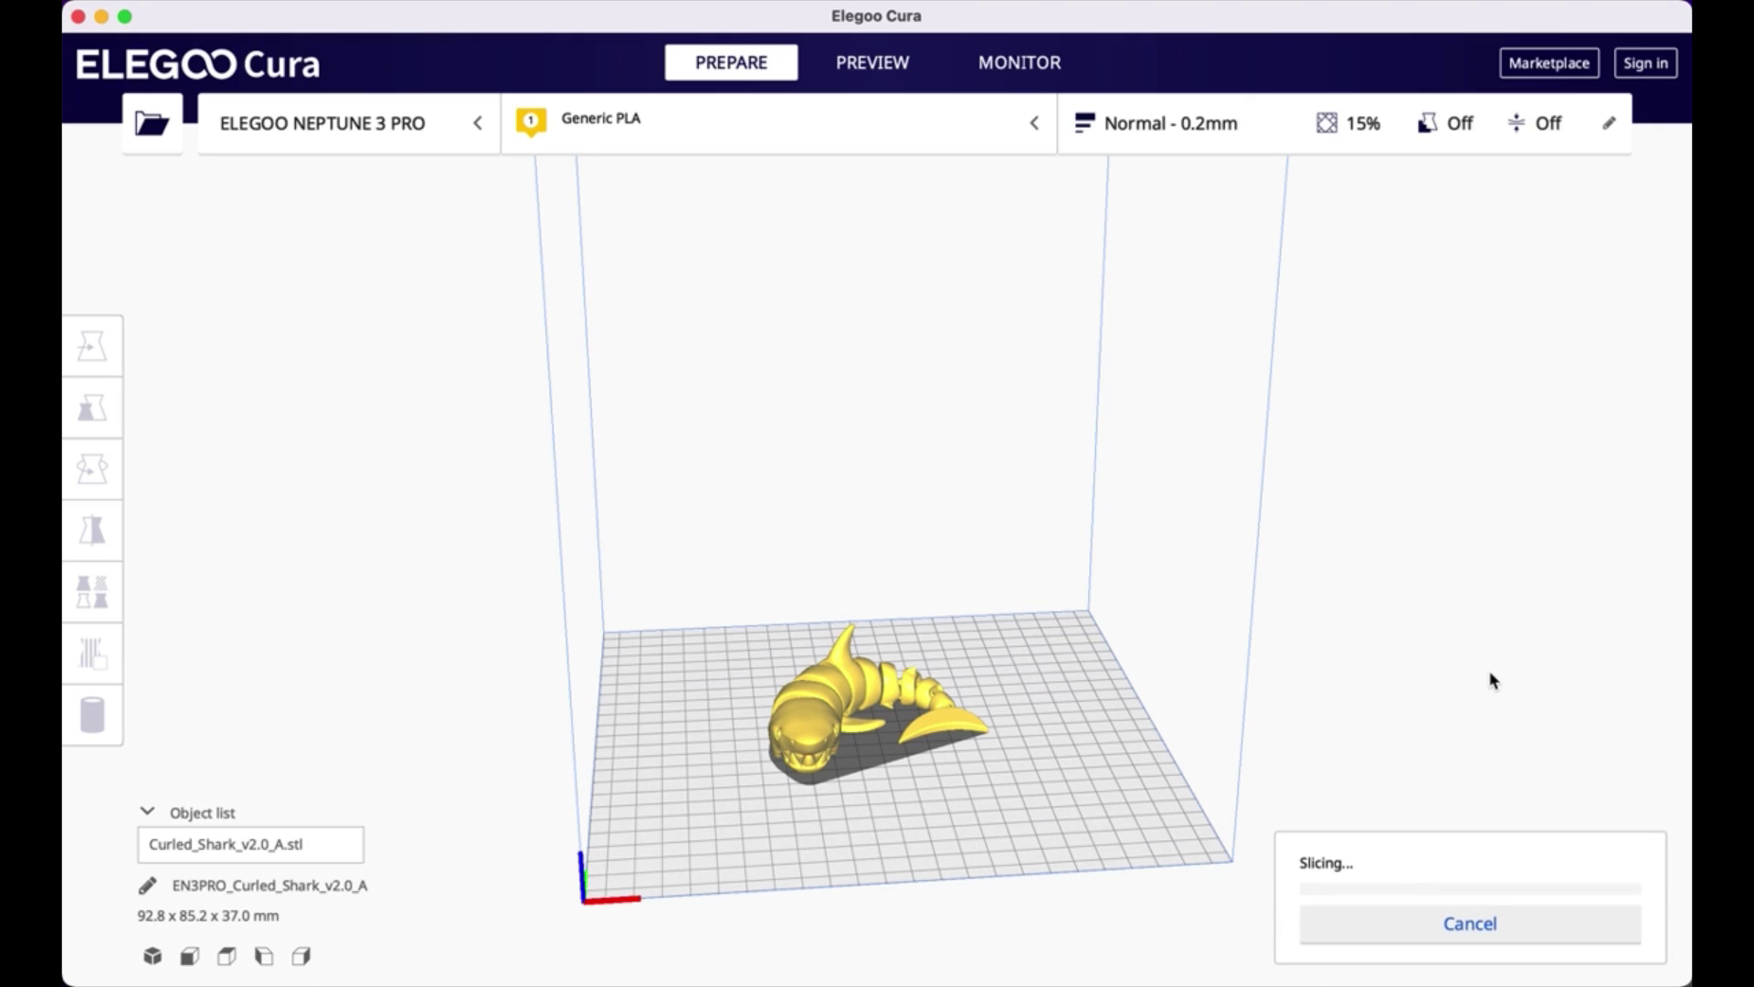